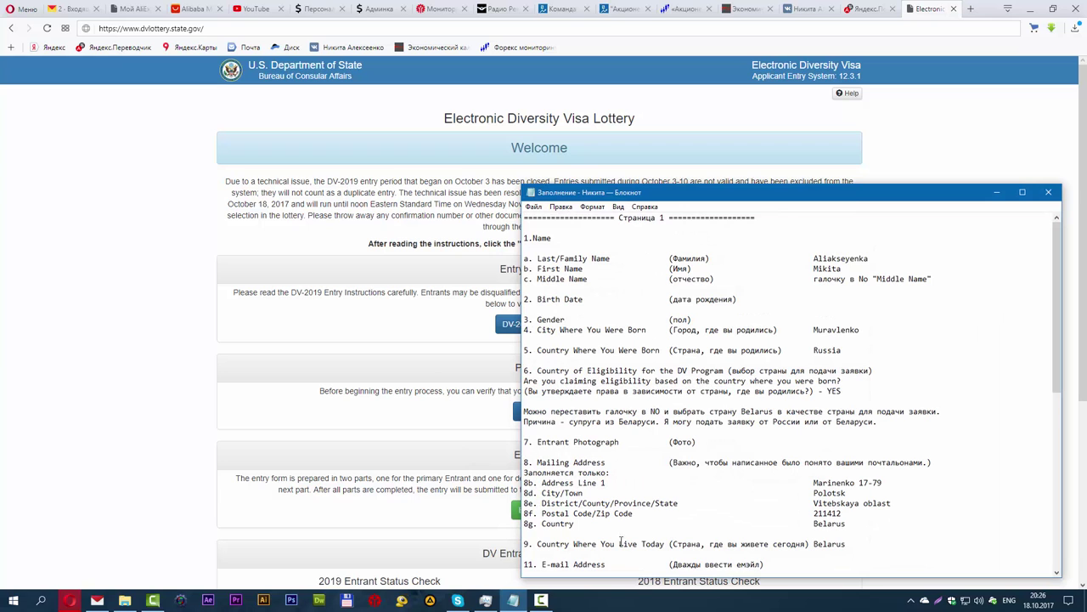
Minimize the Notepad entry notes so the dvlottery.state.gov welcome page shows
{"action": "scroll", "coordinate": [621, 541], "scroll_direction": "down", "scroll_amount": 8}
{"action": "scroll", "coordinate": [849, 351], "scroll_direction": "up", "scroll_amount": 8}
{"action": "left_click", "coordinate": [997, 194]}
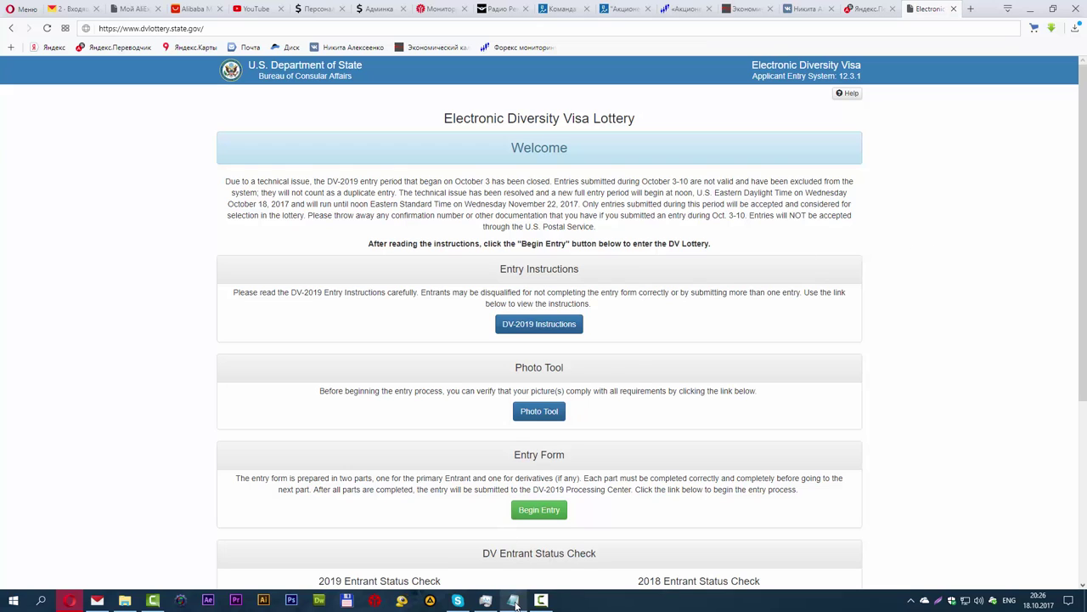
Highlight the dvlottery.state.gov address in the address bar to point it out
{"action": "mouse_move", "coordinate": [515, 603]}
{"action": "left_click_drag", "start_coordinate": [100, 28], "coordinate": [221, 28]}
{"action": "left_click", "coordinate": [221, 28]}
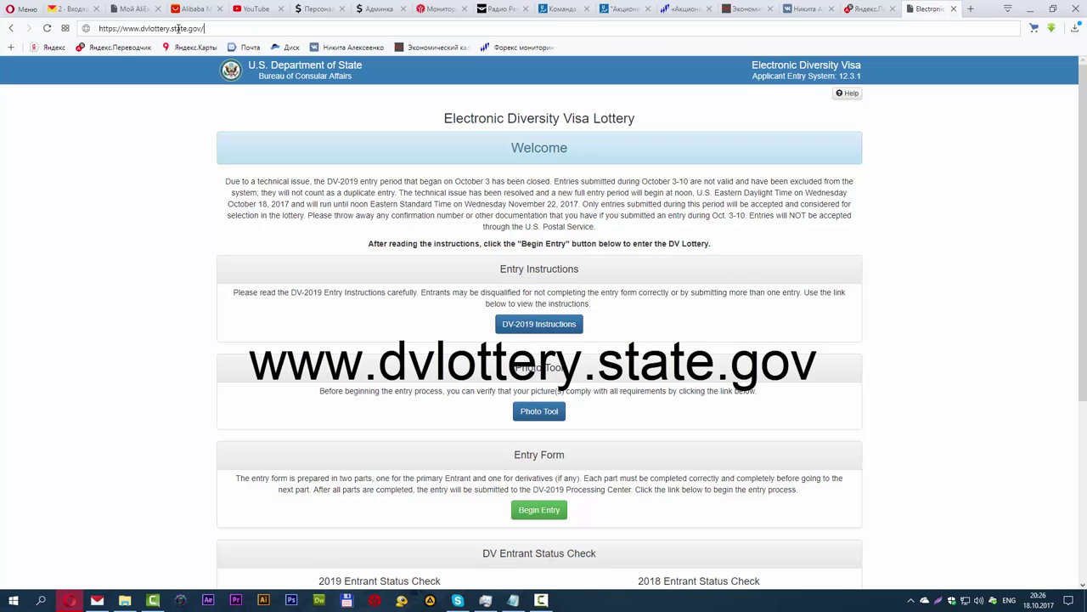
{"action": "left_click_drag", "start_coordinate": [214, 28], "coordinate": [76, 31]}
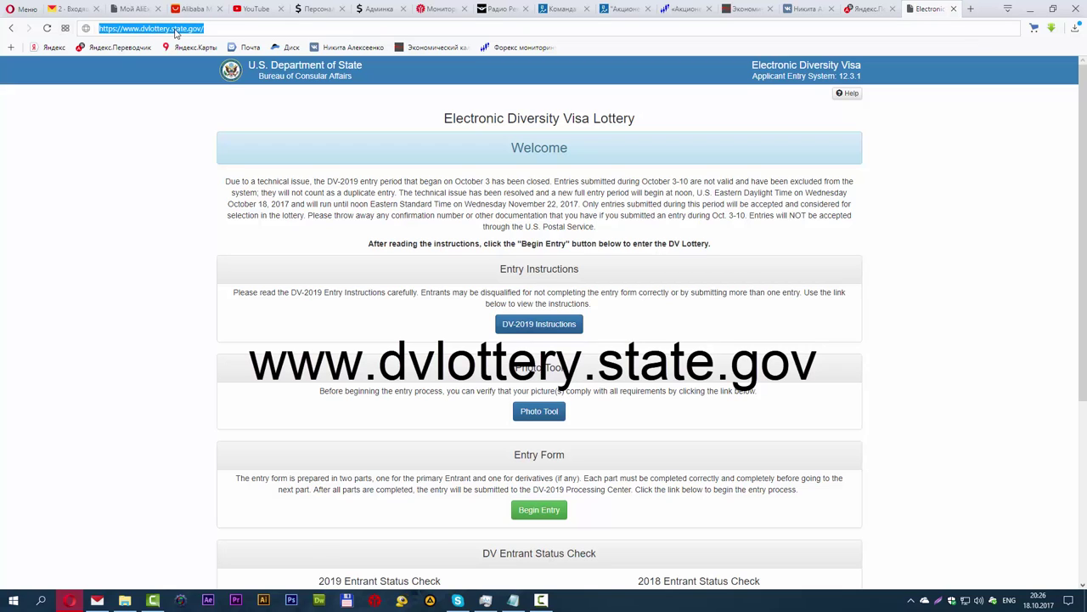
{"action": "left_click", "coordinate": [209, 28]}
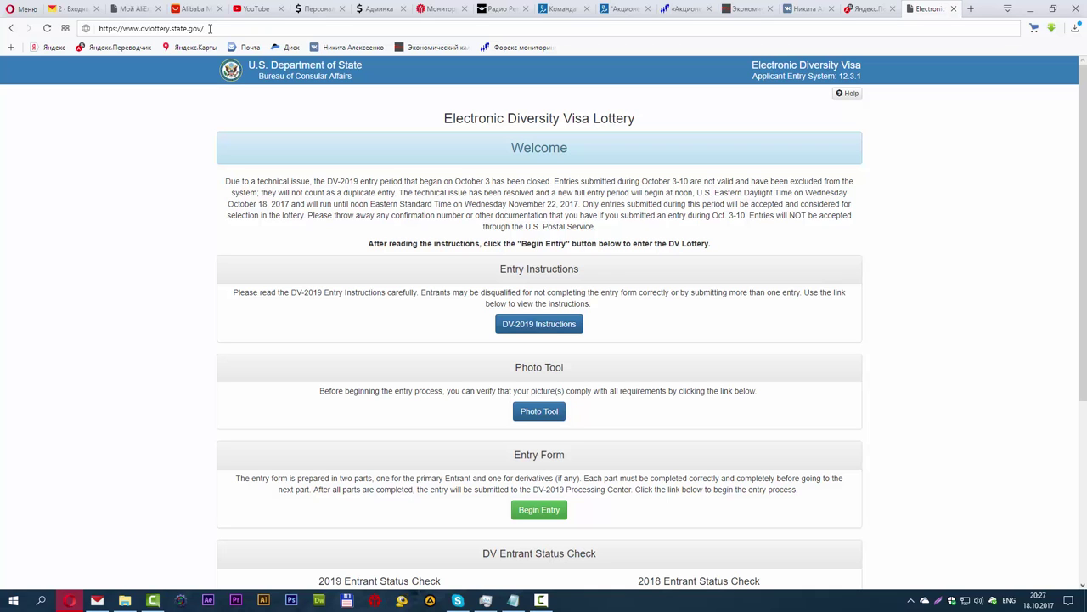
Scroll through the welcome page and start the DV-2019 entry with Begin Entry
{"action": "scroll", "coordinate": [241, 139], "scroll_direction": "down", "scroll_amount": 3}
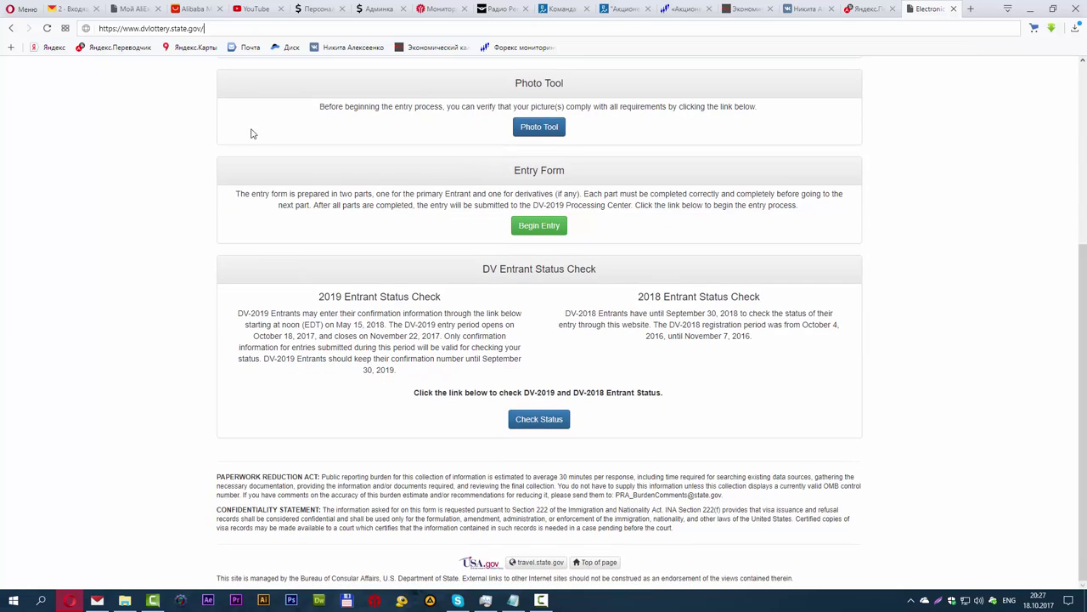
{"action": "scroll", "coordinate": [252, 131], "scroll_direction": "up", "scroll_amount": 3}
{"action": "scroll", "coordinate": [252, 131], "scroll_direction": "down", "scroll_amount": 4}
{"action": "scroll", "coordinate": [252, 131], "scroll_direction": "up", "scroll_amount": 3}
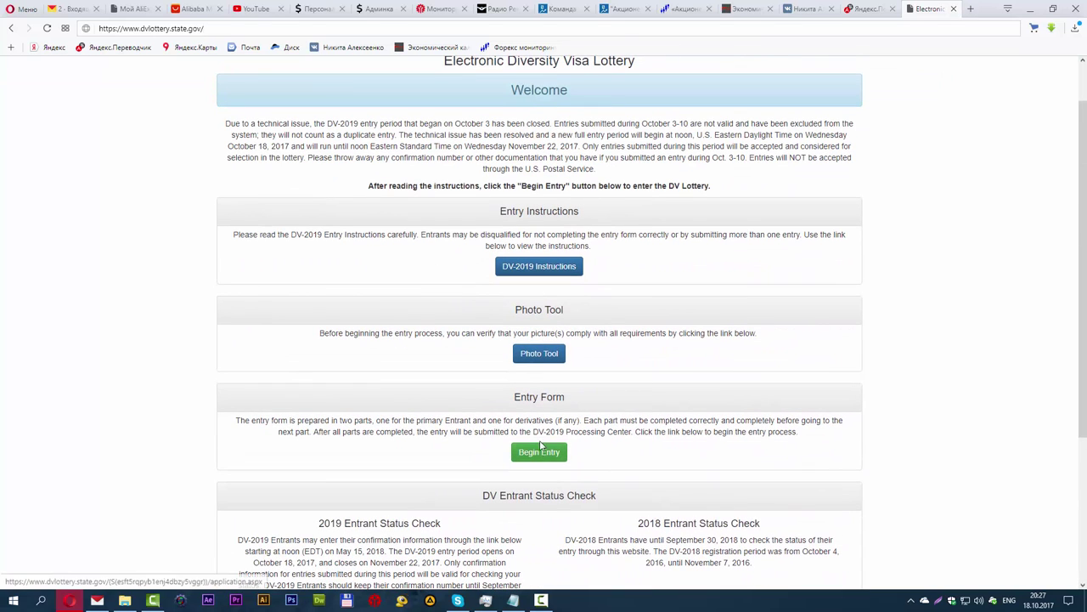
{"action": "left_click", "coordinate": [540, 459]}
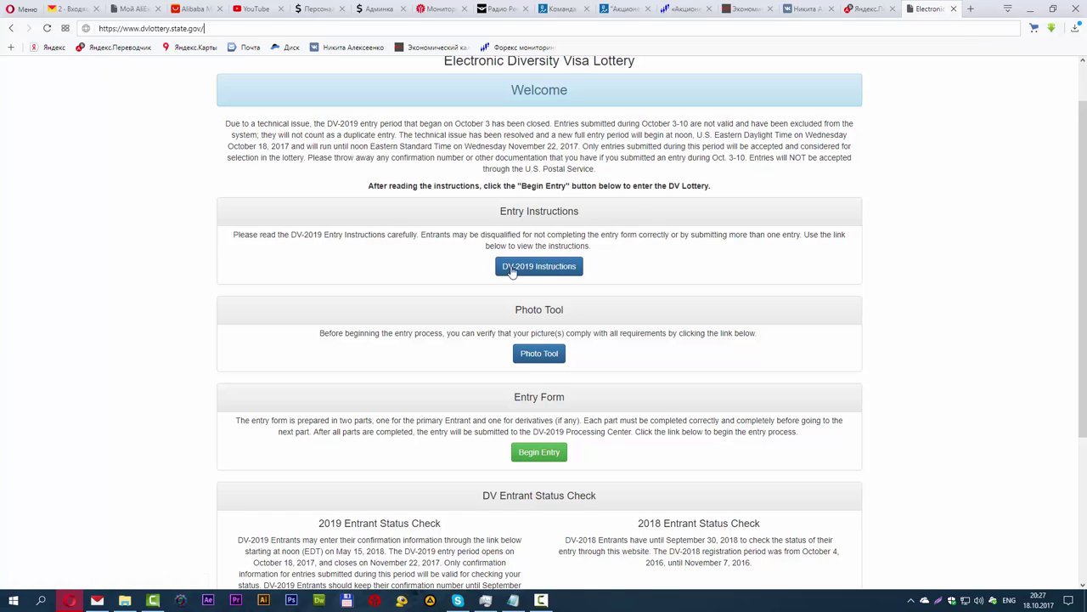
{"action": "scroll", "coordinate": [566, 270], "scroll_direction": "down", "scroll_amount": 2}
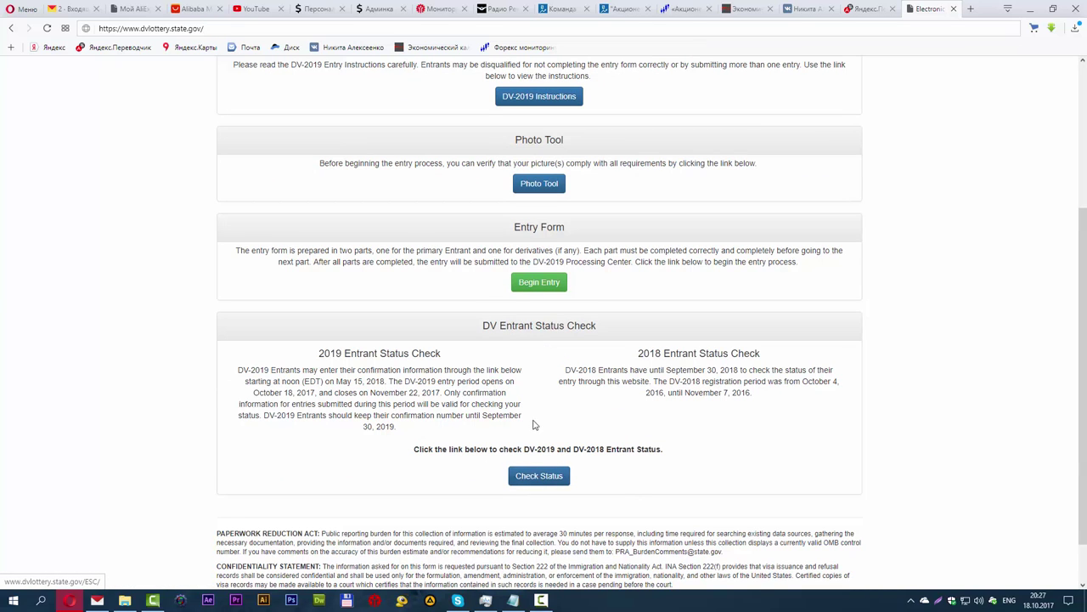
{"action": "scroll", "coordinate": [538, 480], "scroll_direction": "up", "scroll_amount": 1}
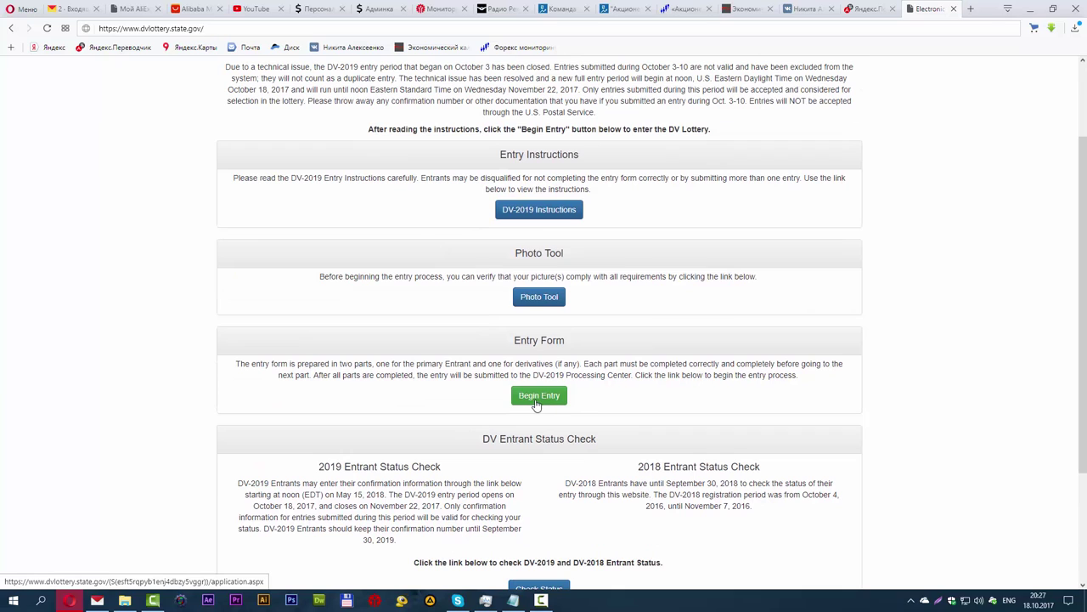
{"action": "left_click", "coordinate": [537, 401]}
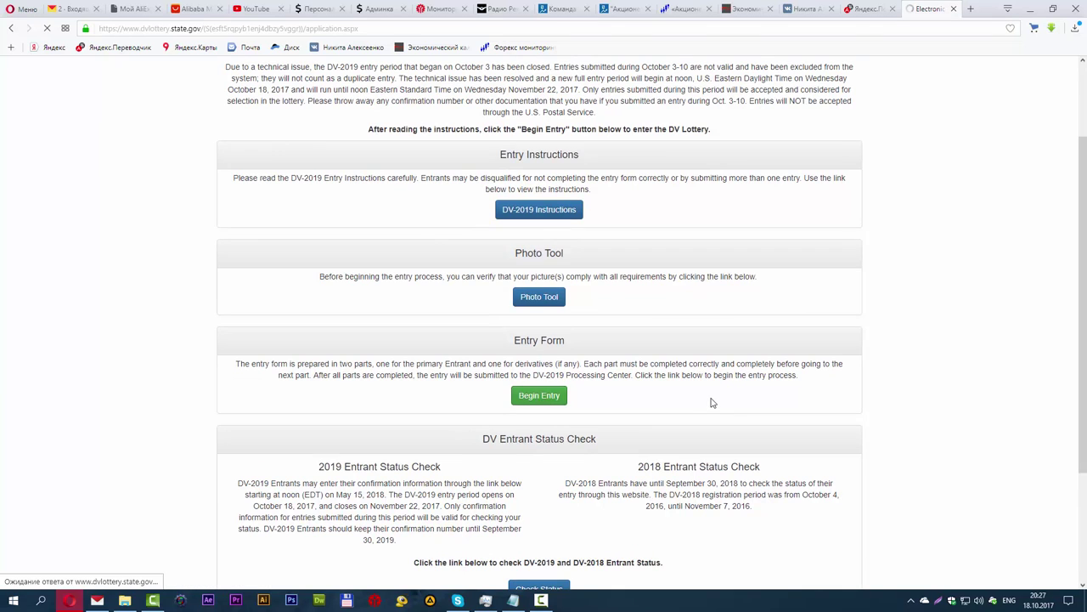
Enter the characters shown in the CAPTCHA picture and submit the code
{"action": "left_click", "coordinate": [315, 254]}
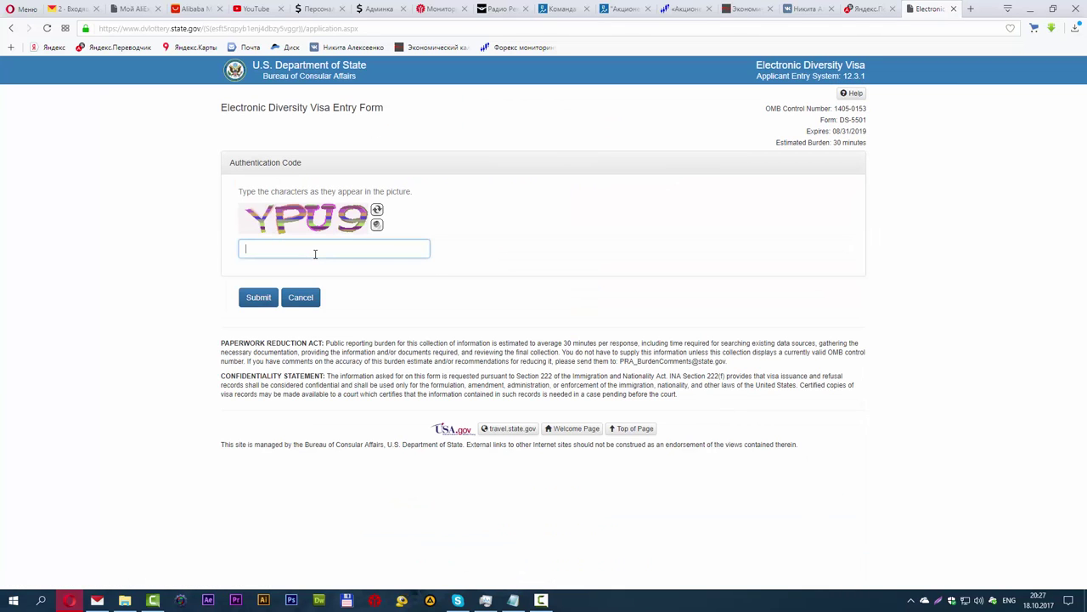
{"action": "type", "text": "YPU9"}
{"action": "left_click", "coordinate": [259, 299]}
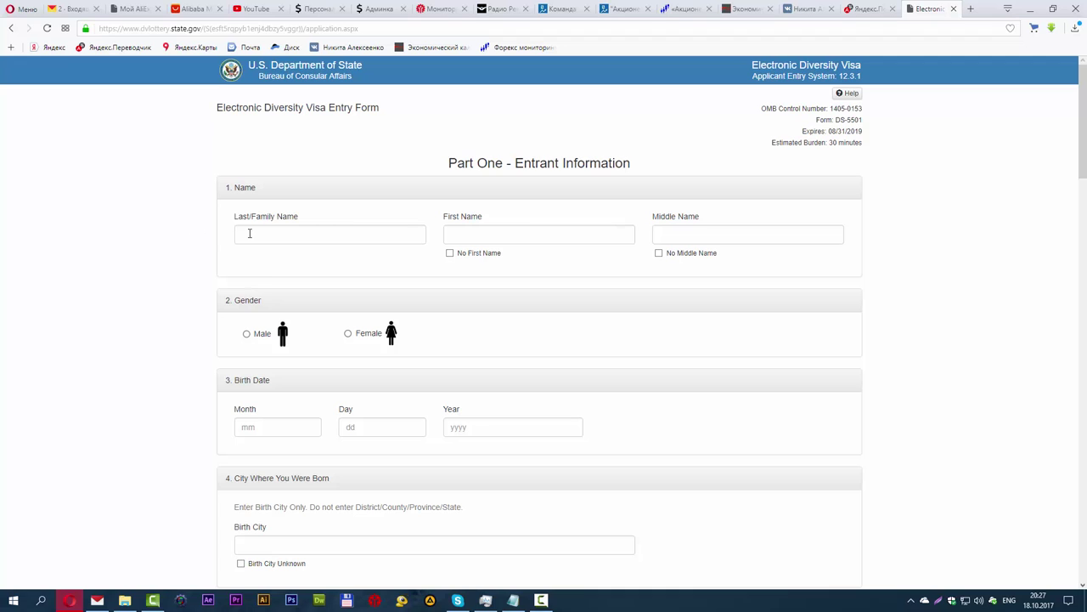
Paste the entrant's last name and first name from the Notepad notes
{"action": "left_click_drag", "start_coordinate": [237, 217], "coordinate": [340, 220]}
{"action": "left_click", "coordinate": [341, 220]}
{"action": "left_click", "coordinate": [514, 602]}
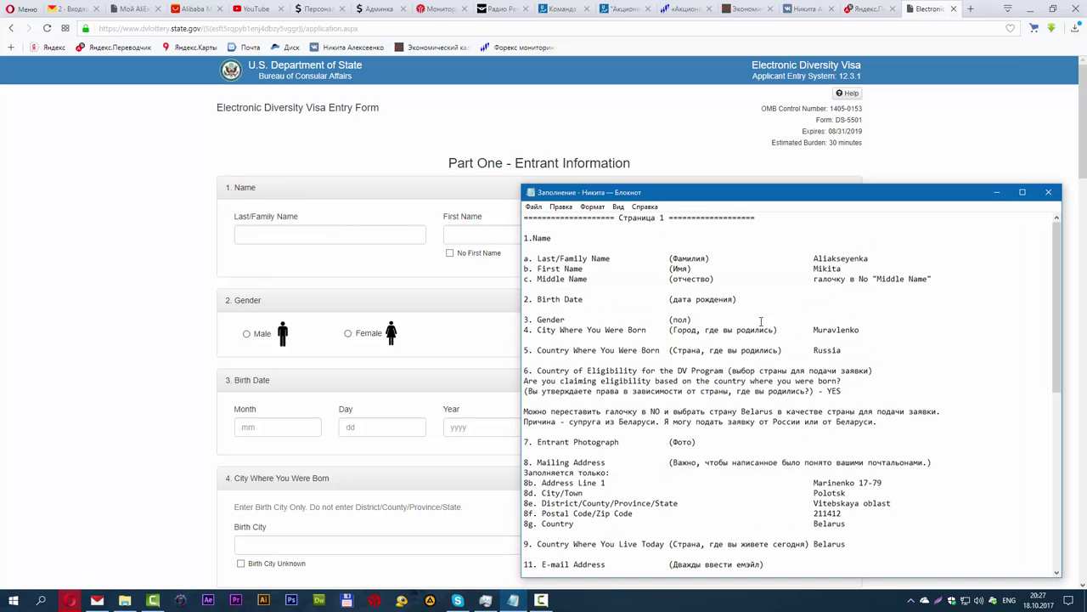
{"action": "double_click", "coordinate": [831, 260]}
{"action": "key", "text": "ctrl+c"}
{"action": "left_click", "coordinate": [312, 238]}
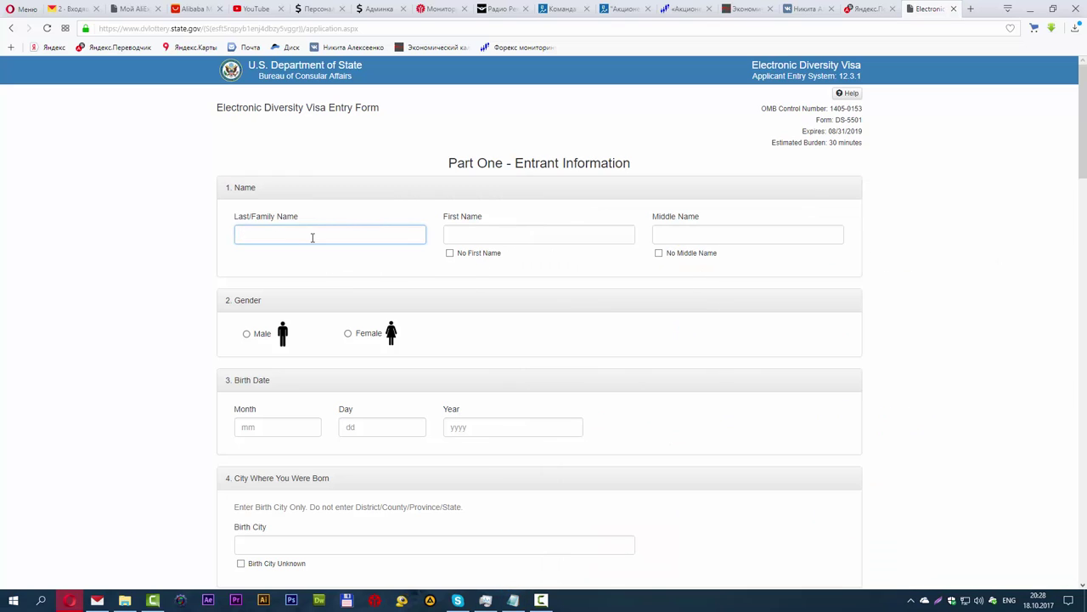
{"action": "key", "text": "ctrl+v"}
{"action": "left_click", "coordinate": [229, 251]}
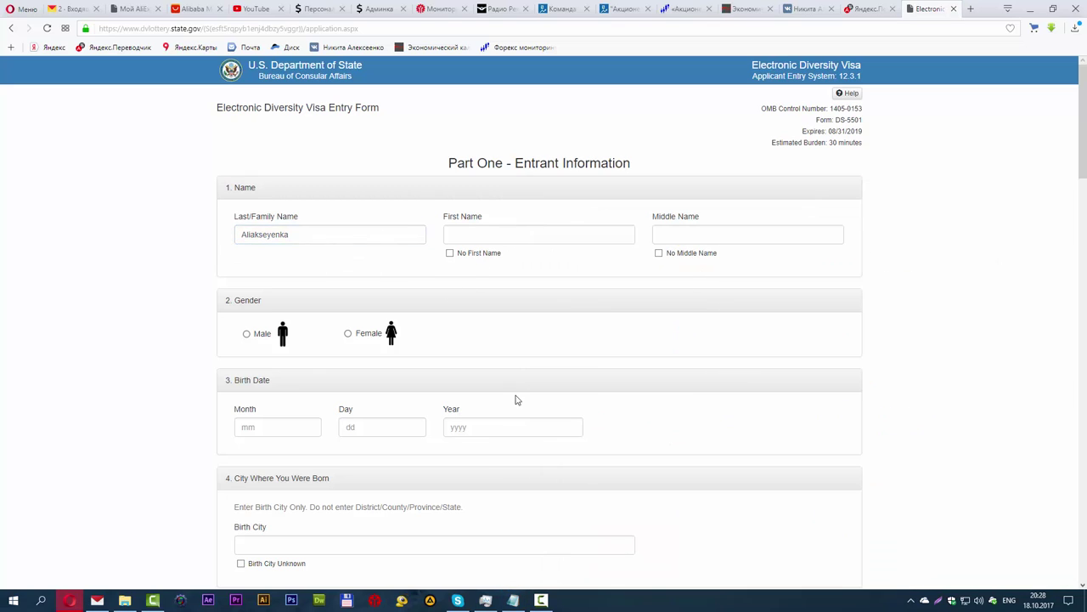
{"action": "left_click", "coordinate": [513, 600]}
{"action": "double_click", "coordinate": [822, 268]}
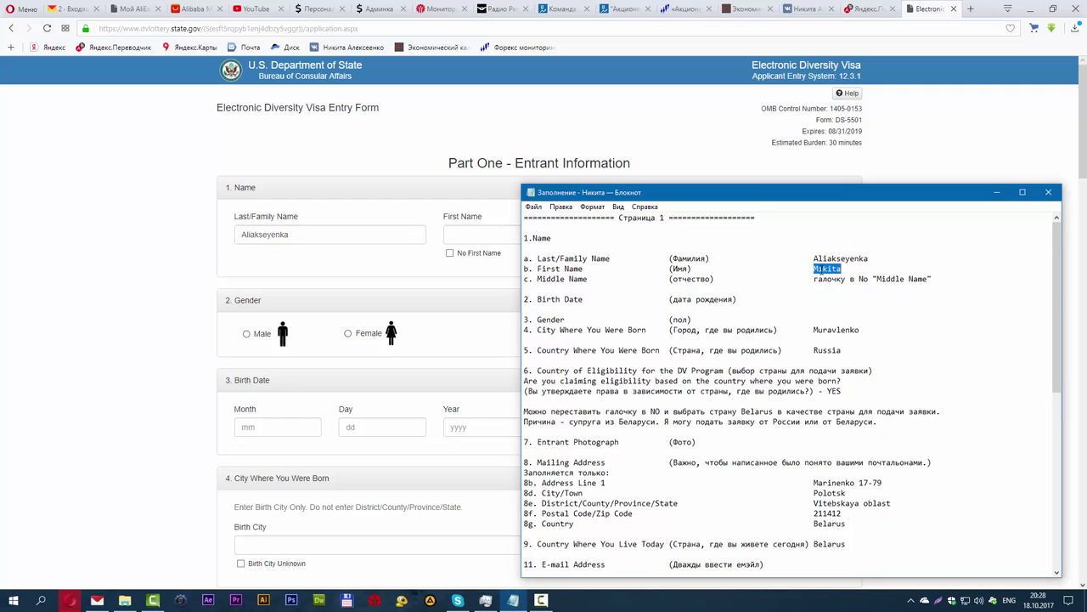
{"action": "key", "text": "ctrl+c"}
{"action": "left_click", "coordinate": [477, 237]}
{"action": "key", "text": "ctrl+v"}
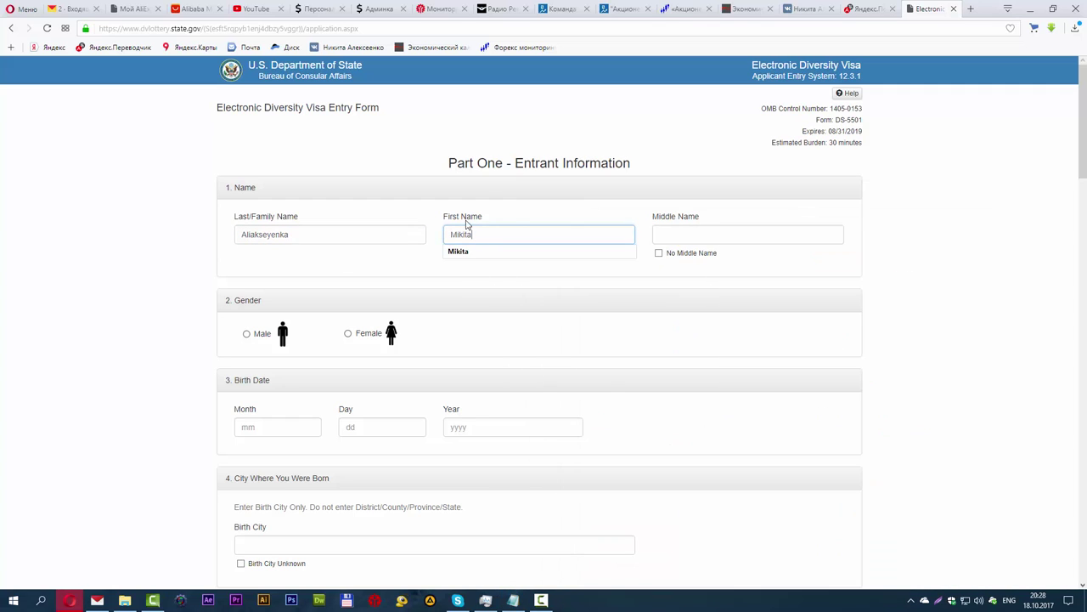
{"action": "left_click", "coordinate": [646, 270]}
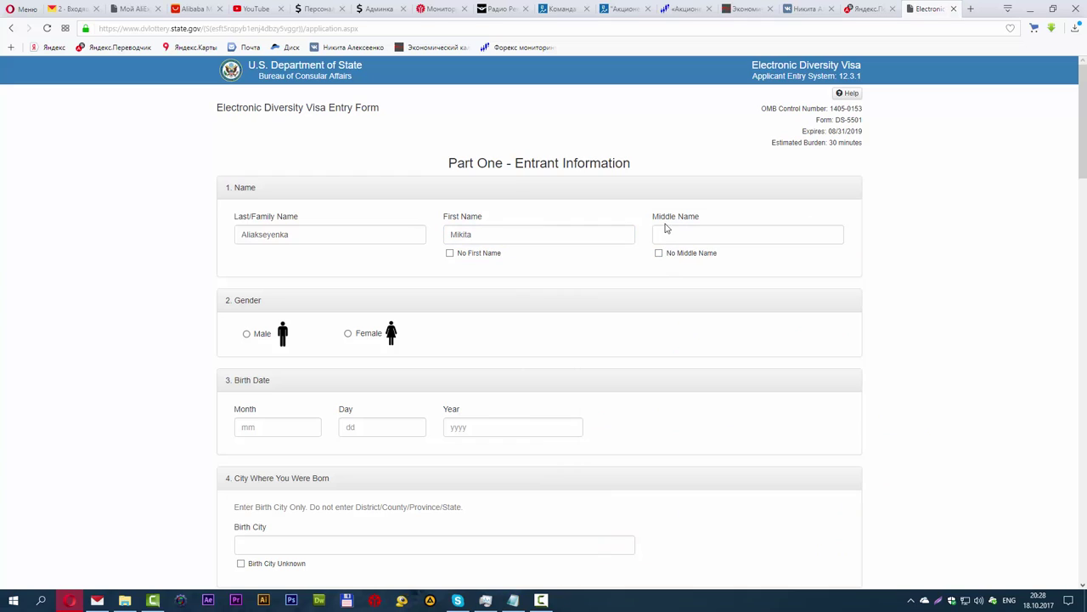
Tick No Middle Name, choose Male, and enter birth month 12, day 24 and year
{"action": "left_click", "coordinate": [659, 254]}
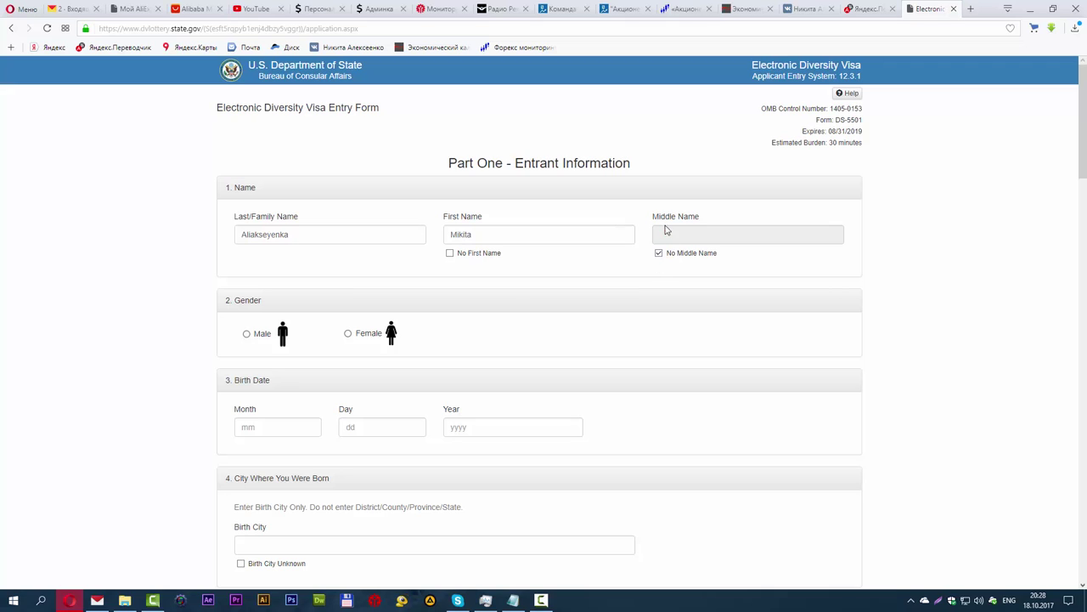
{"action": "left_click", "coordinate": [246, 334]}
{"action": "scroll", "coordinate": [221, 340], "scroll_direction": "down", "scroll_amount": 3}
{"action": "scroll", "coordinate": [212, 293], "scroll_direction": "down", "scroll_amount": 1}
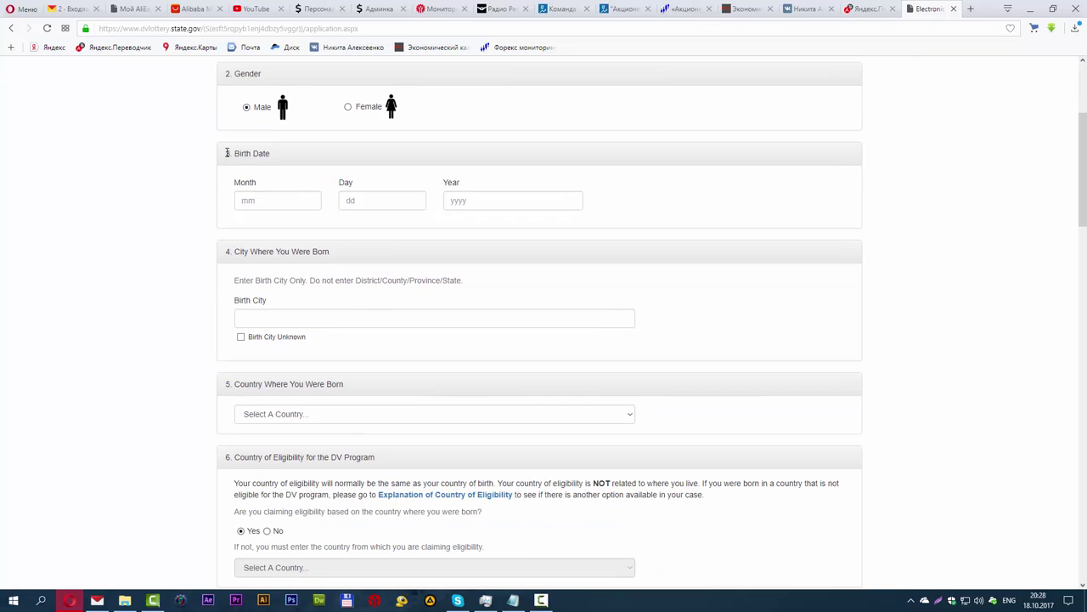
{"action": "left_click", "coordinate": [266, 204]}
{"action": "type", "text": "12"}
{"action": "left_click", "coordinate": [368, 204]}
{"action": "type", "text": "24"}
{"action": "left_click", "coordinate": [463, 200]}
{"action": "type", "text": "1"}
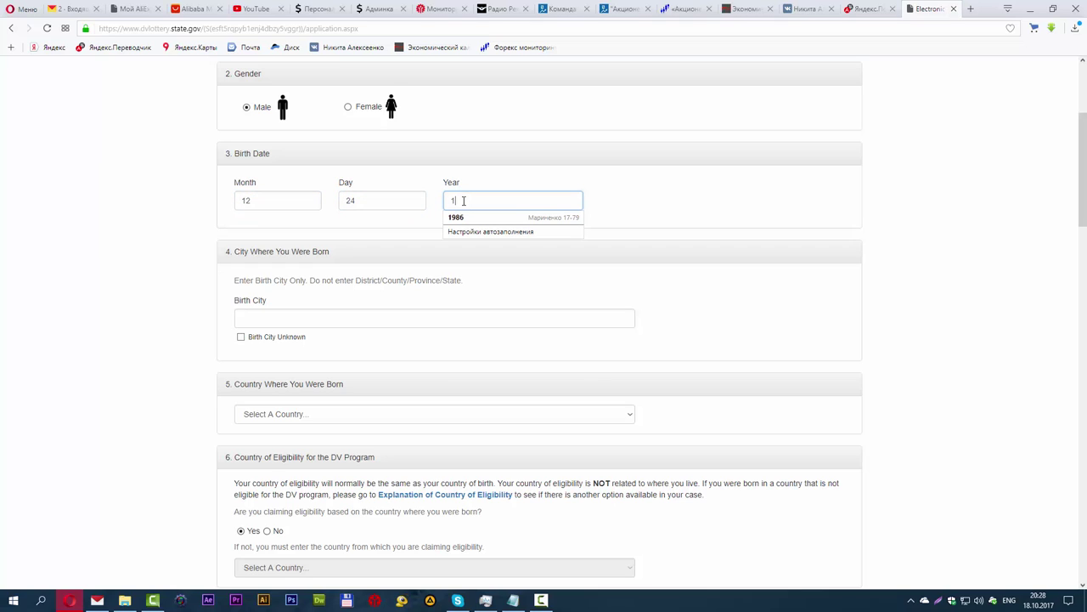
{"action": "type", "text": "986"}
{"action": "left_click", "coordinate": [364, 230]}
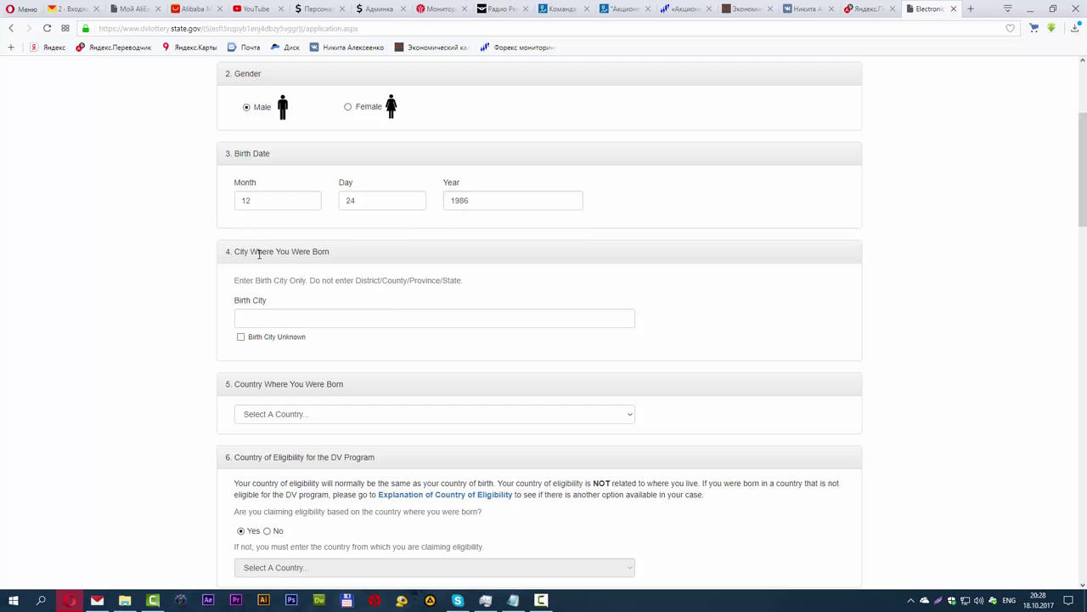
Paste the birth city from the notes into the Birth City field
{"action": "scroll", "coordinate": [394, 269], "scroll_direction": "down", "scroll_amount": 1}
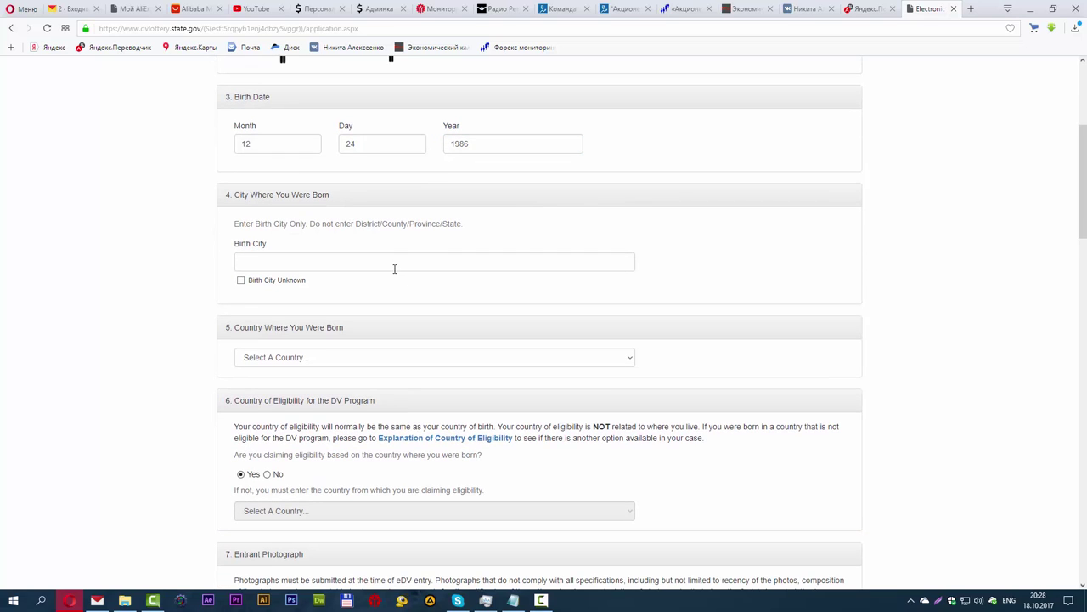
{"action": "left_click", "coordinate": [513, 600]}
{"action": "double_click", "coordinate": [835, 330]}
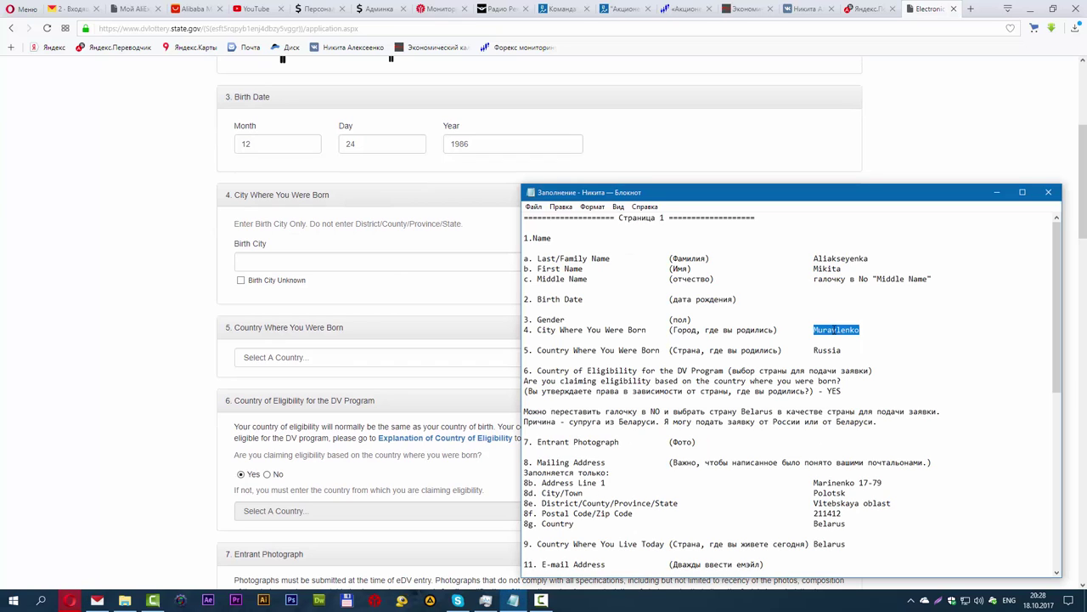
{"action": "left_click", "coordinate": [298, 262]}
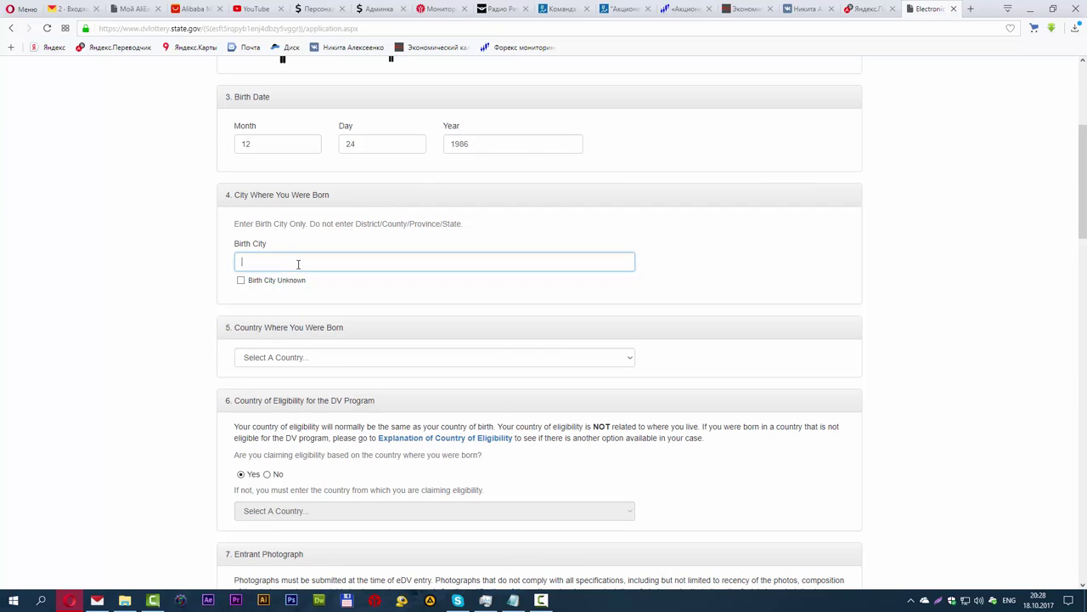
{"action": "key", "text": "ctrl+v"}
{"action": "left_click", "coordinate": [158, 298]}
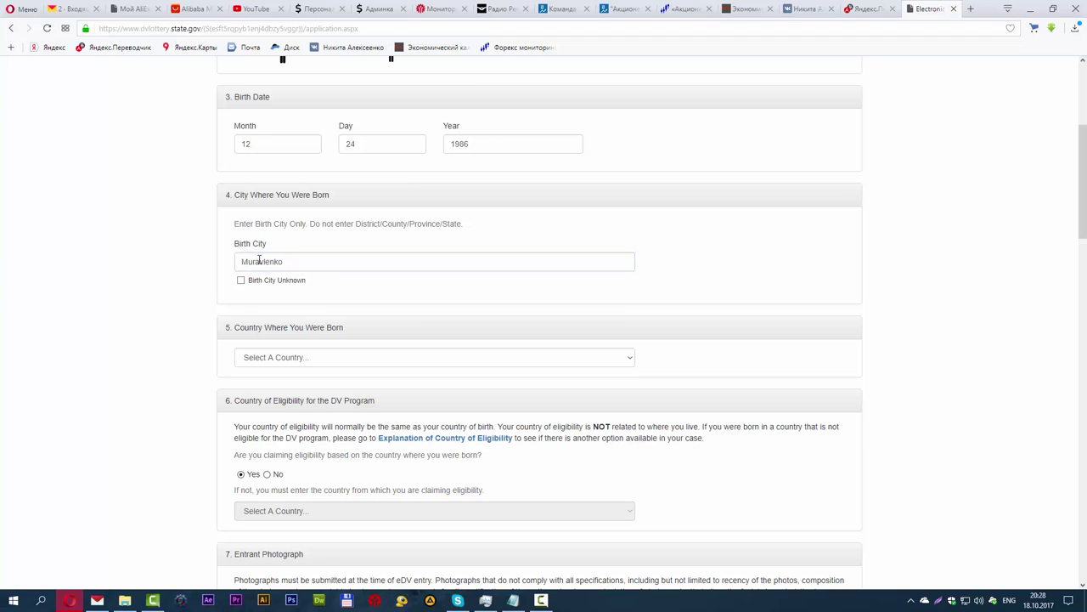
Select Russia as the country of birth
{"action": "scroll", "coordinate": [276, 261], "scroll_direction": "down", "scroll_amount": 2}
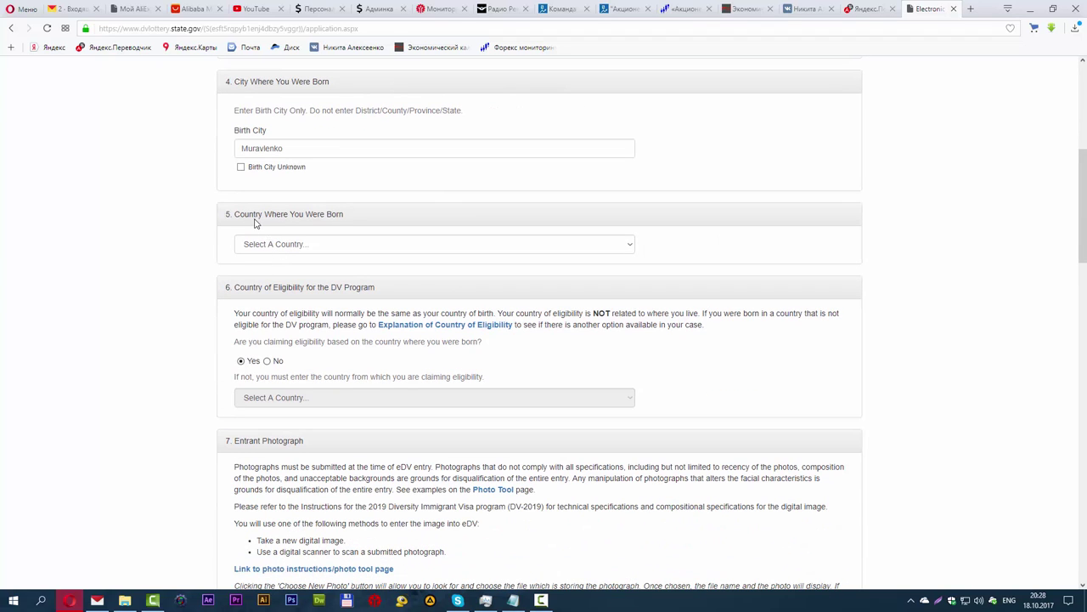
{"action": "left_click", "coordinate": [282, 247]}
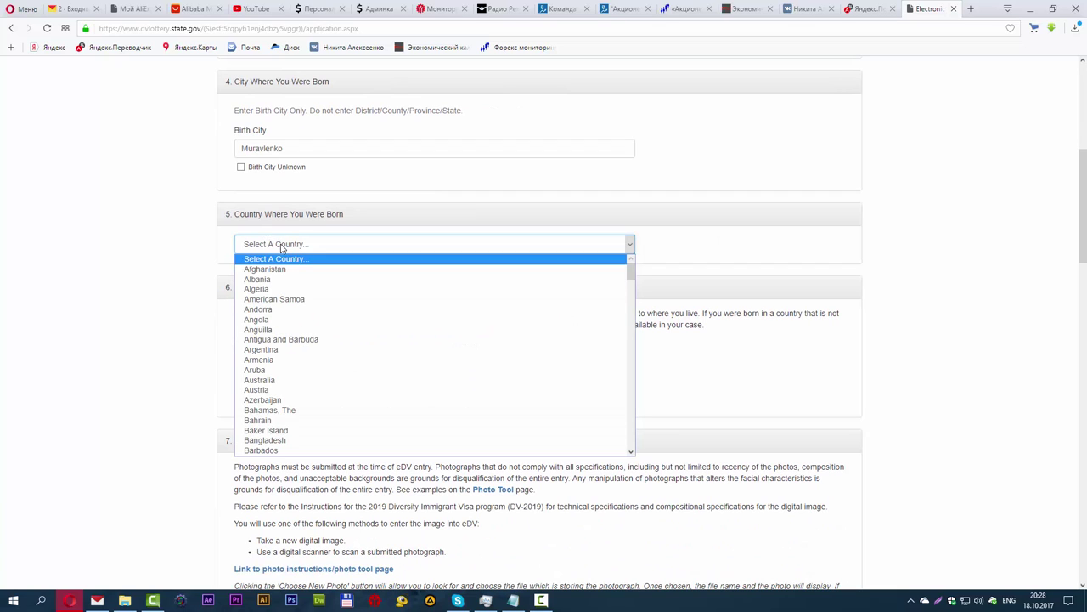
{"action": "type", "text": "ru"}
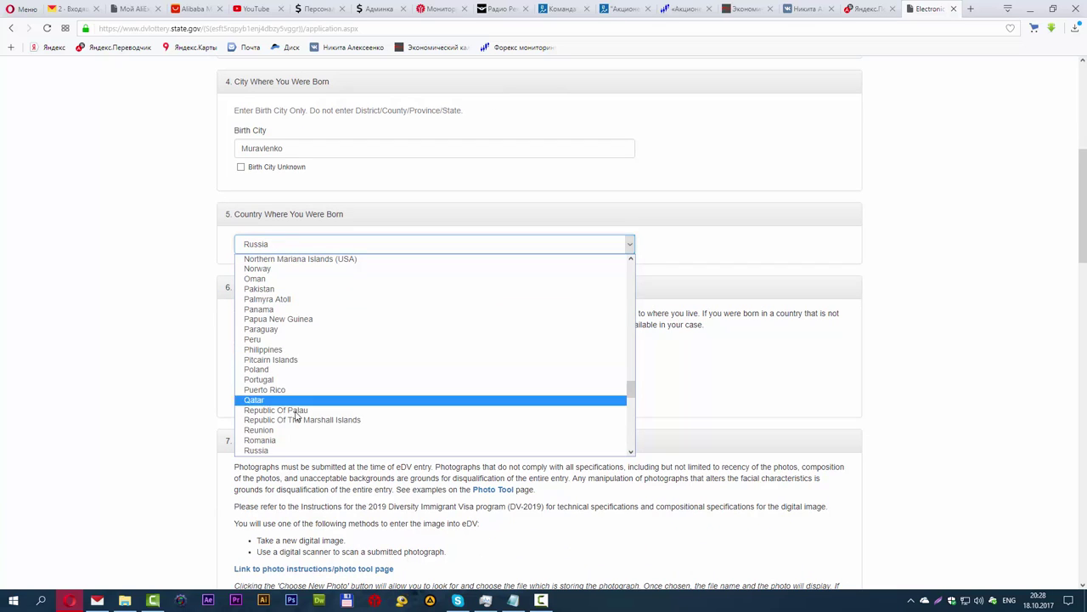
{"action": "left_click", "coordinate": [270, 451]}
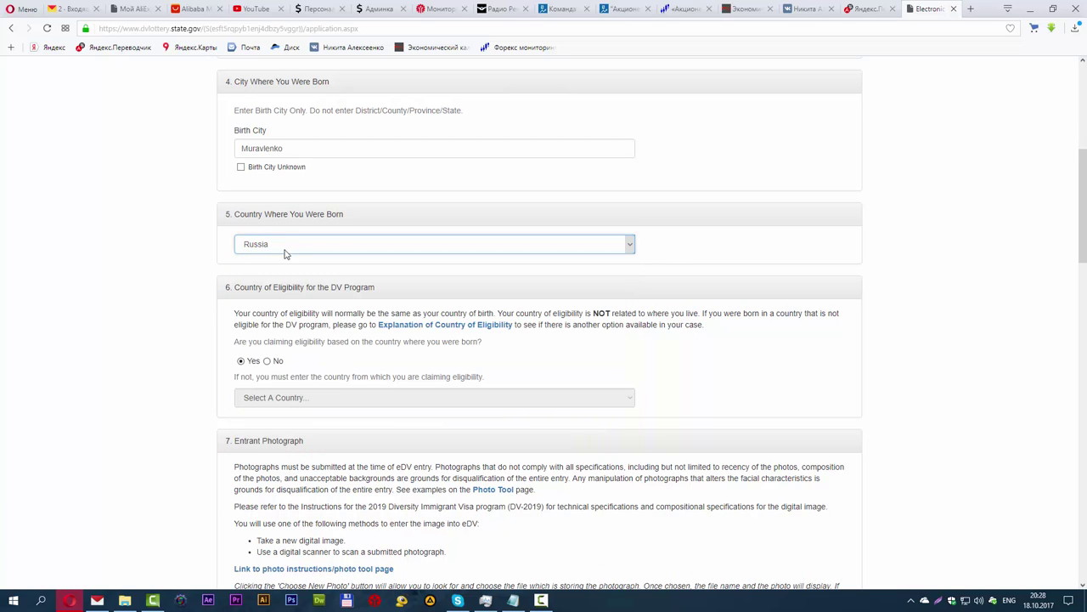
{"action": "scroll", "coordinate": [167, 301], "scroll_direction": "down", "scroll_amount": 1}
{"action": "scroll", "coordinate": [167, 301], "scroll_direction": "down", "scroll_amount": 1}
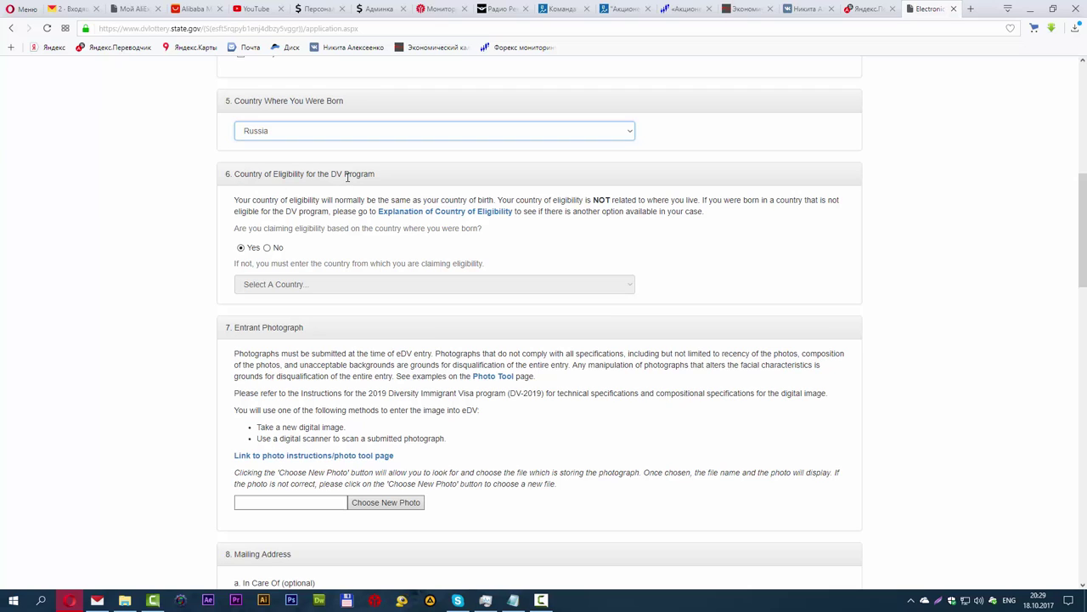
Answer No to eligibility by birth country and select Belarus as the eligibility country
{"action": "left_click", "coordinate": [245, 250]}
{"action": "left_click", "coordinate": [268, 249]}
{"action": "left_click", "coordinate": [283, 287]}
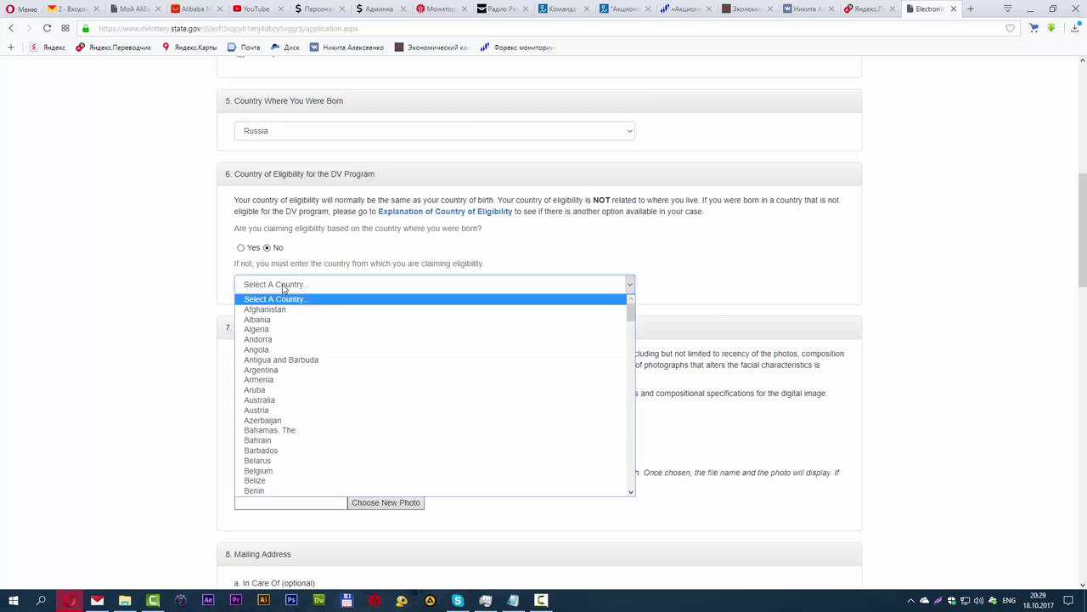
{"action": "type", "text": "be"}
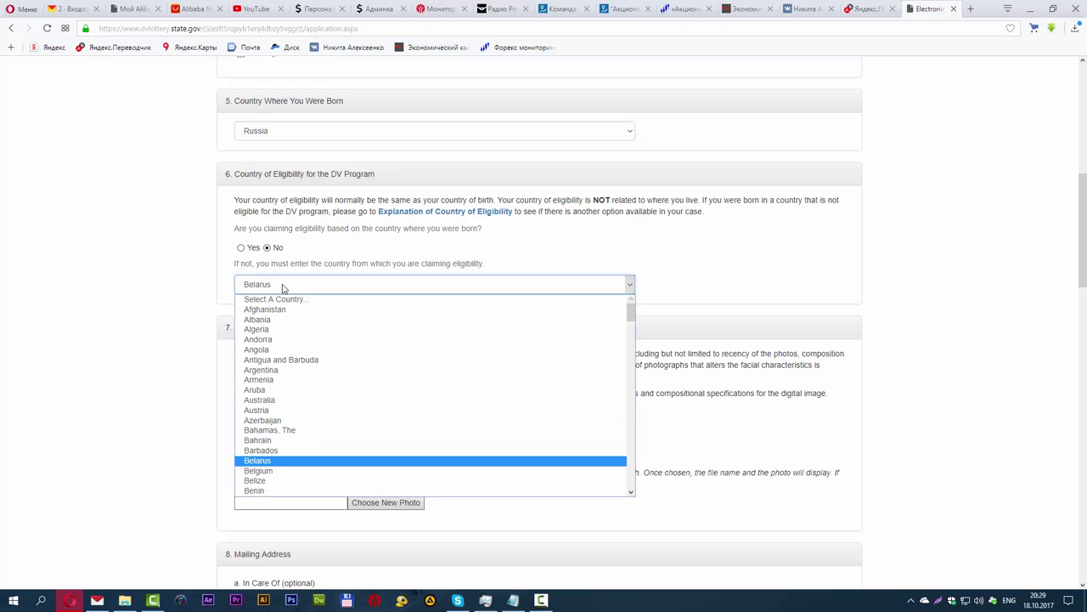
{"action": "key", "text": "Return"}
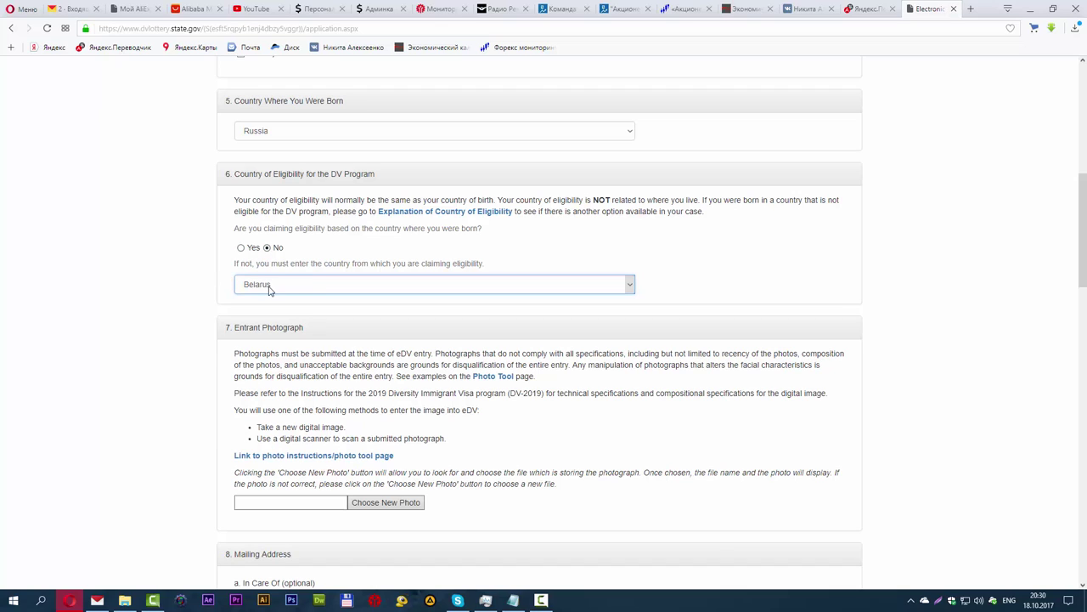
Attach IMG_8358+++600.jpg as the entrant photograph
{"action": "scroll", "coordinate": [272, 289], "scroll_direction": "down", "scroll_amount": 2}
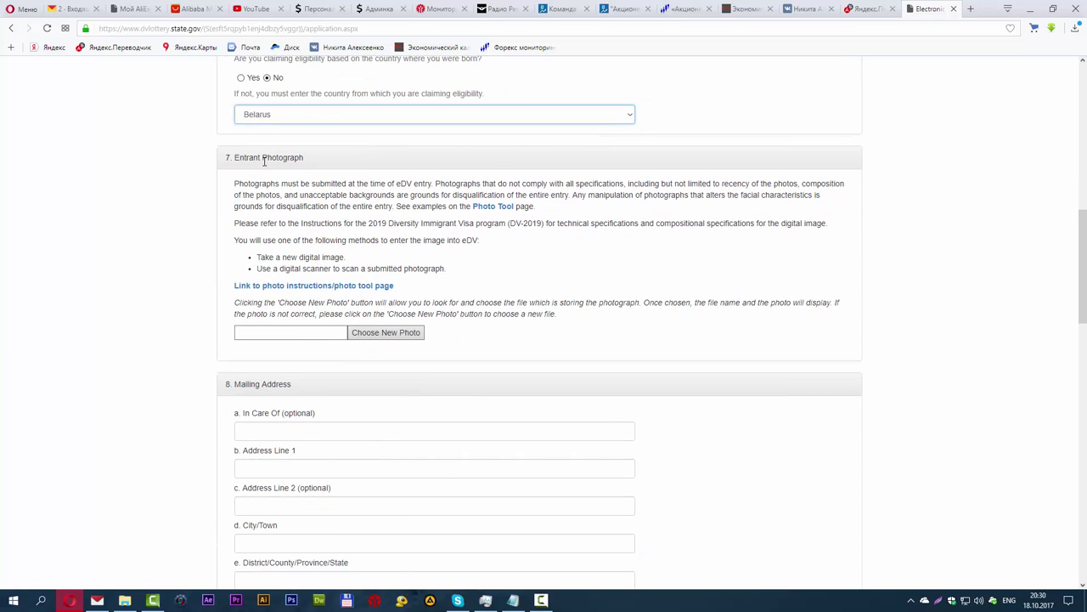
{"action": "left_click", "coordinate": [371, 336]}
{"action": "left_click", "coordinate": [197, 109]}
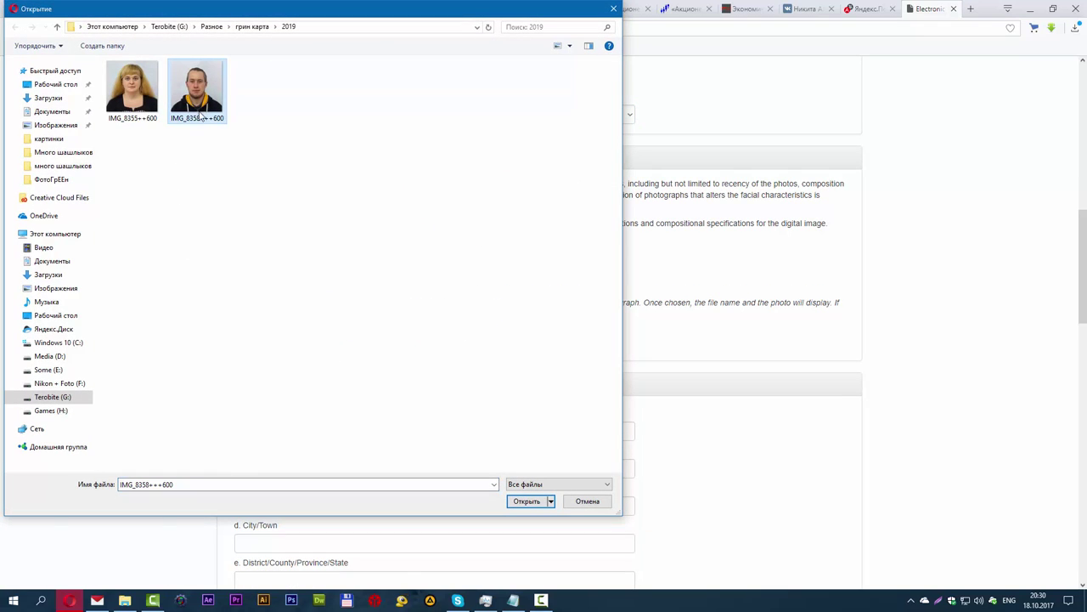
{"action": "left_click", "coordinate": [149, 103]}
{"action": "left_click", "coordinate": [197, 95]}
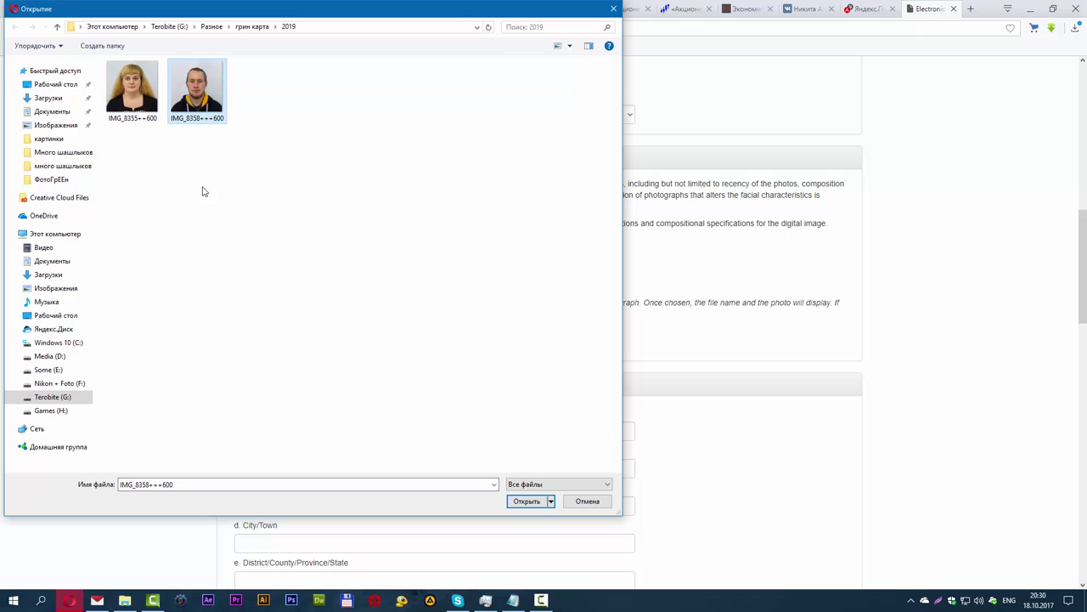
{"action": "double_click", "coordinate": [203, 100]}
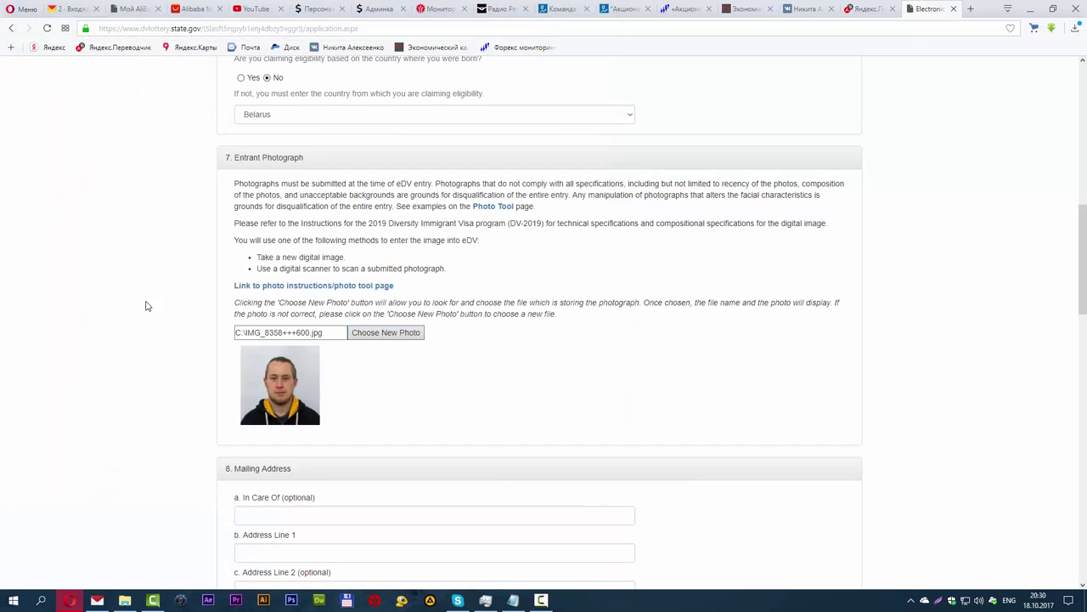
Bring up the Notepad notes and select the street address line
{"action": "scroll", "coordinate": [298, 378], "scroll_direction": "down", "scroll_amount": 1}
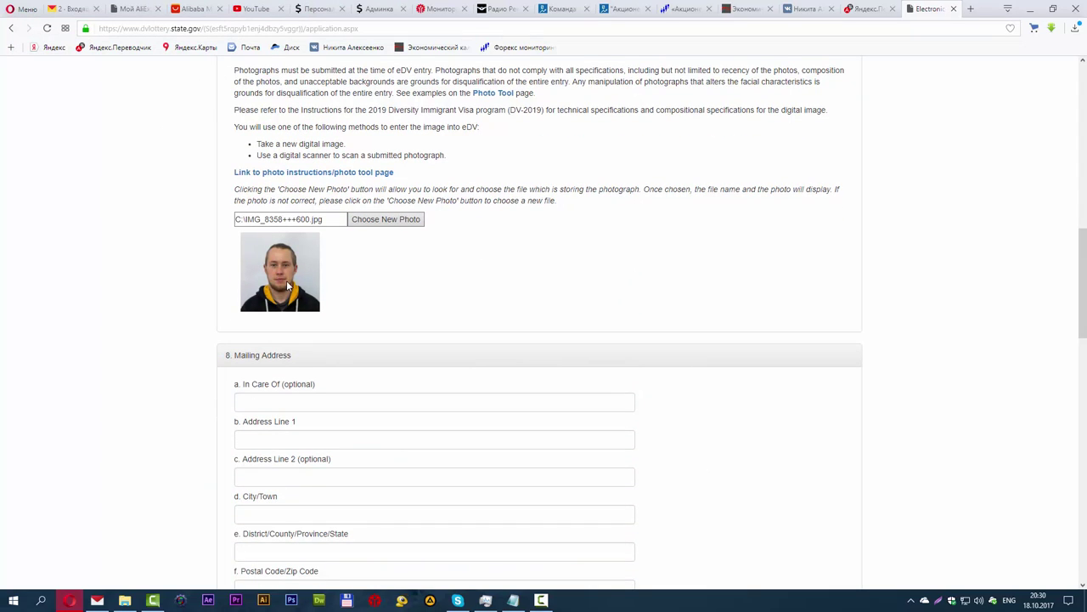
{"action": "scroll", "coordinate": [287, 286], "scroll_direction": "down", "scroll_amount": 1}
{"action": "scroll", "coordinate": [273, 261], "scroll_direction": "down", "scroll_amount": 1}
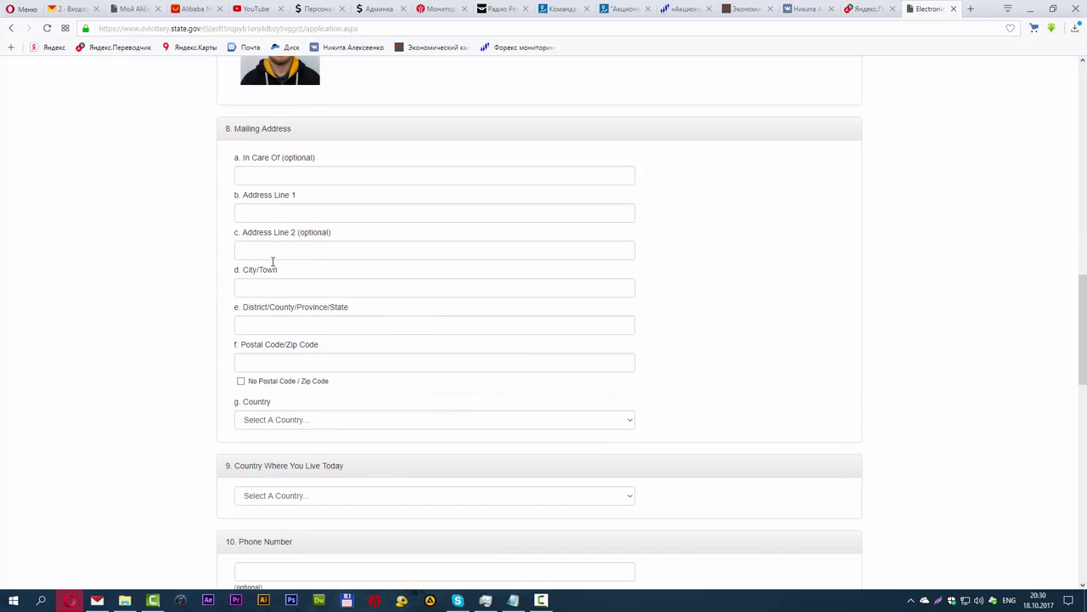
{"action": "left_click", "coordinate": [514, 601]}
{"action": "scroll", "coordinate": [817, 362], "scroll_direction": "down", "scroll_amount": 4}
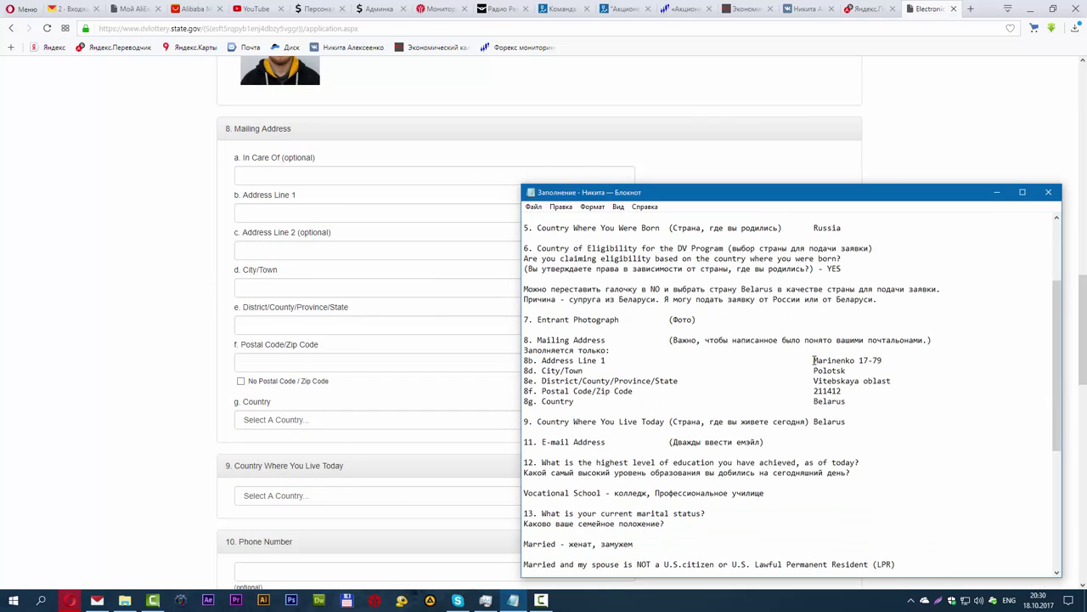
{"action": "left_click_drag", "start_coordinate": [814, 360], "coordinate": [907, 360]}
{"action": "key", "text": "ctrl+c"}
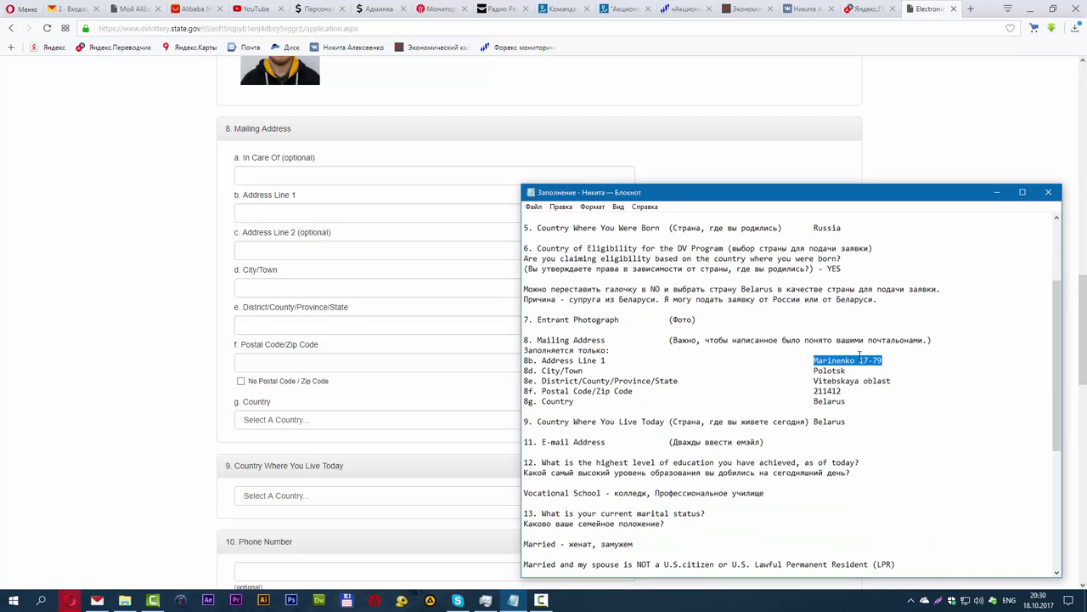
Paste the street address into Address Line 1 and the city into City/Town
{"action": "left_click", "coordinate": [357, 217]}
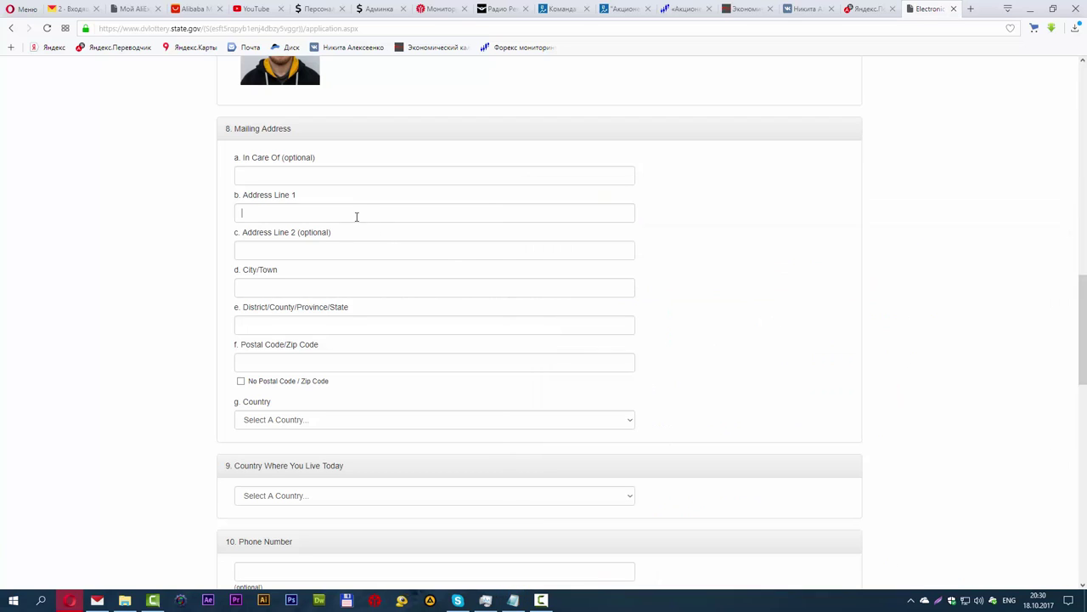
{"action": "key", "text": "ctrl+v"}
{"action": "left_click", "coordinate": [513, 600]}
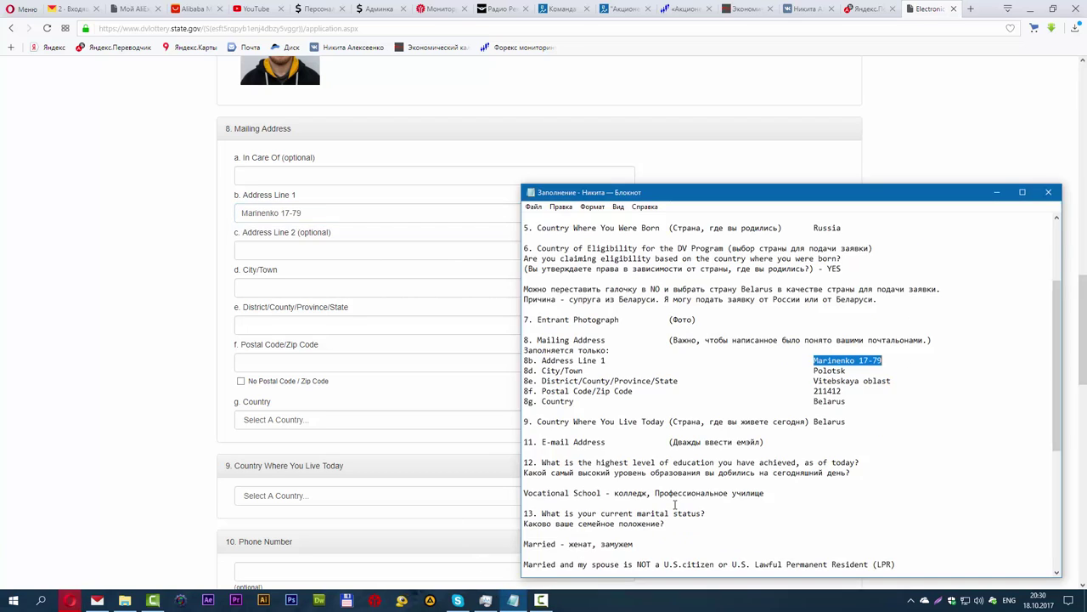
{"action": "double_click", "coordinate": [829, 372]}
{"action": "key", "text": "ctrl+c"}
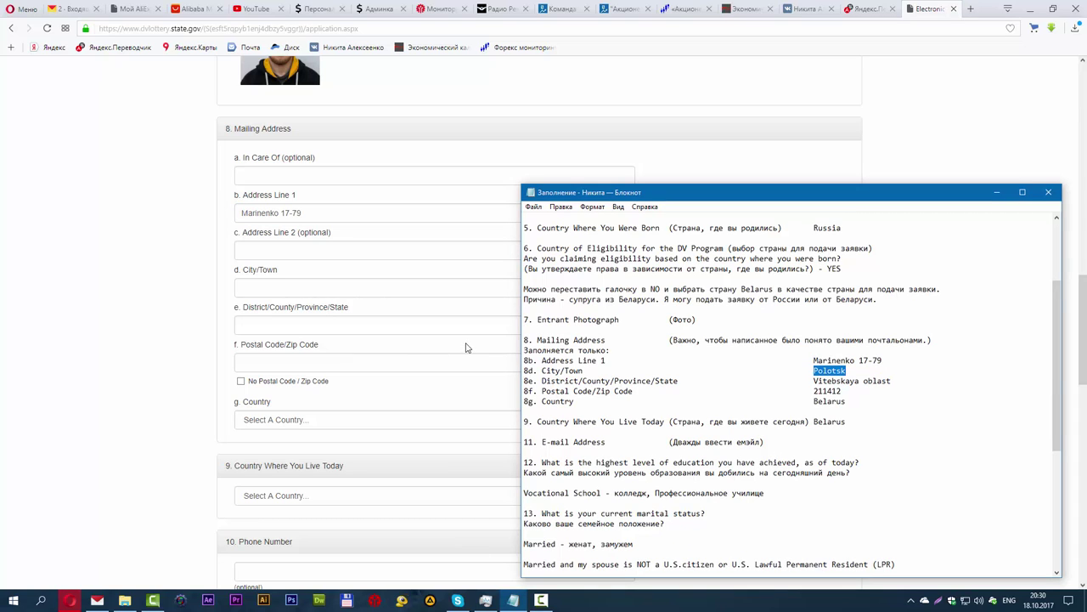
{"action": "left_click", "coordinate": [315, 292]}
{"action": "key", "text": "ctrl+v"}
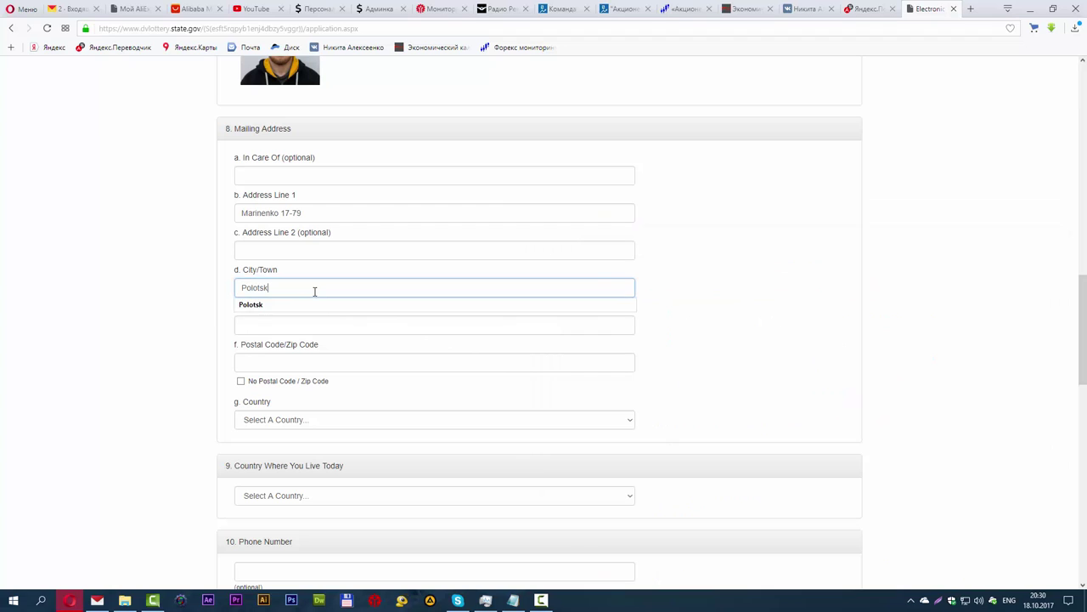
Paste the region name from the notes into District/County/Province/State
{"action": "left_click", "coordinate": [513, 600]}
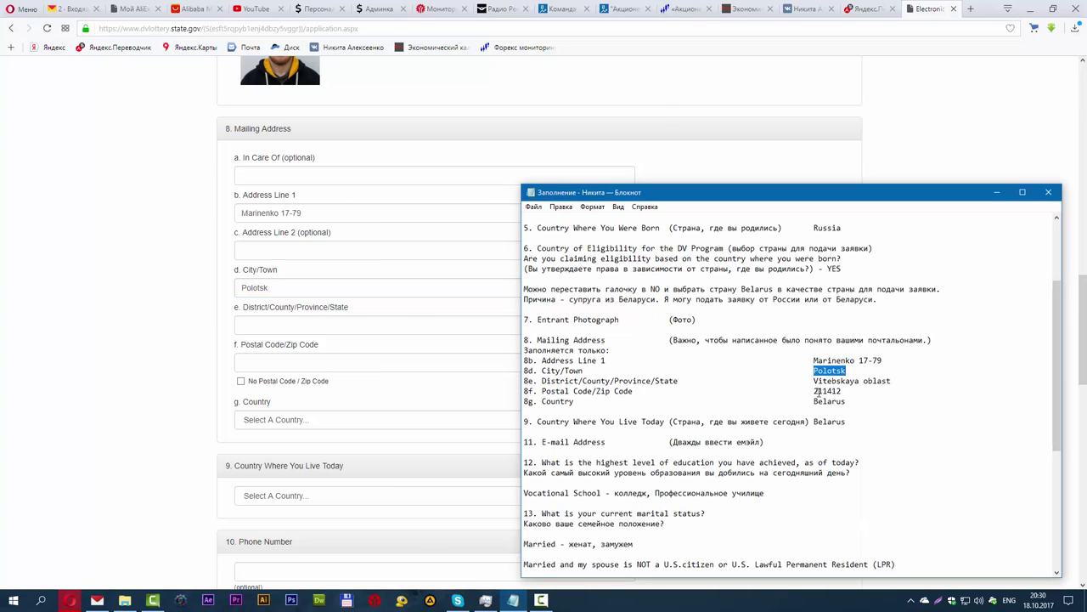
{"action": "left_click", "coordinate": [814, 380]}
{"action": "left_click_drag", "start_coordinate": [814, 382], "coordinate": [911, 382]}
{"action": "key", "text": "ctrl+c"}
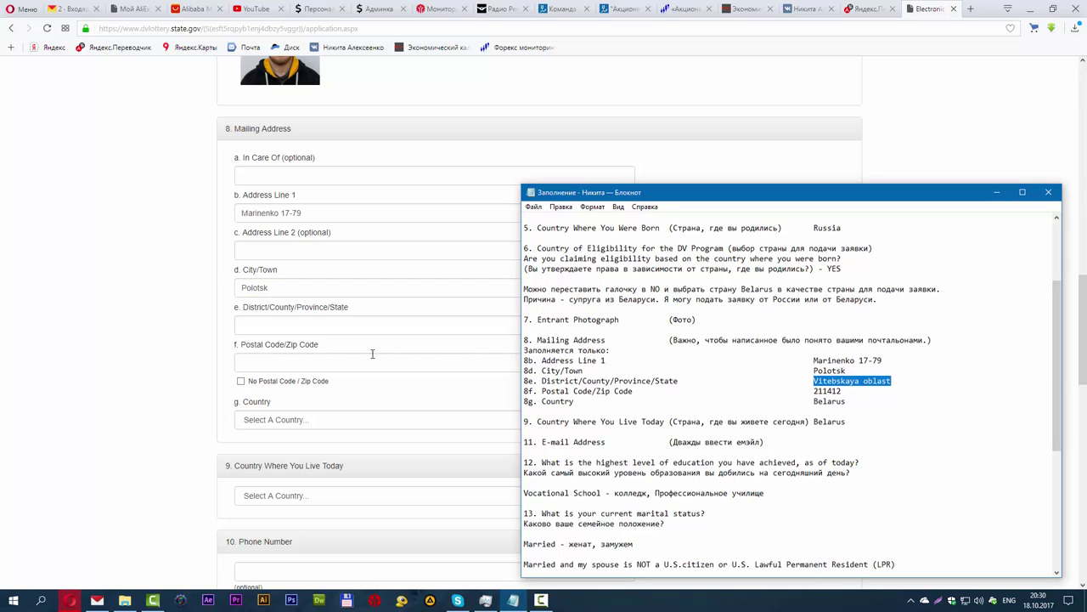
{"action": "left_click", "coordinate": [331, 324]}
{"action": "key", "text": "ctrl+v"}
{"action": "left_click", "coordinate": [179, 335]}
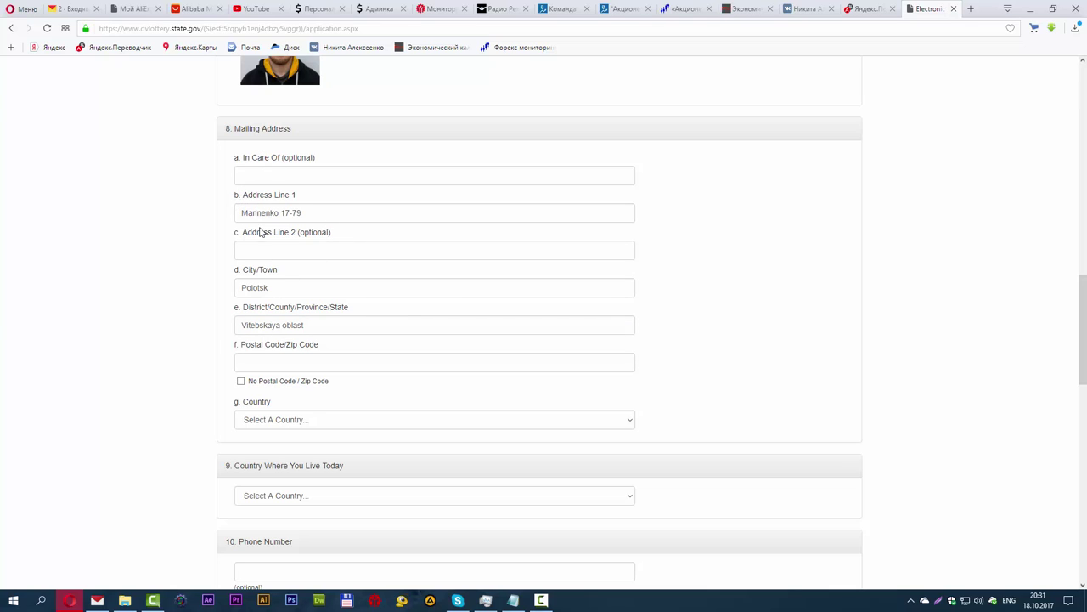
{"action": "left_click_drag", "start_coordinate": [300, 232], "coordinate": [330, 232]}
{"action": "left_click", "coordinate": [336, 242]}
Paste the postal code from the notes into the Postal Code field
{"action": "scroll", "coordinate": [362, 250], "scroll_direction": "down", "scroll_amount": 1}
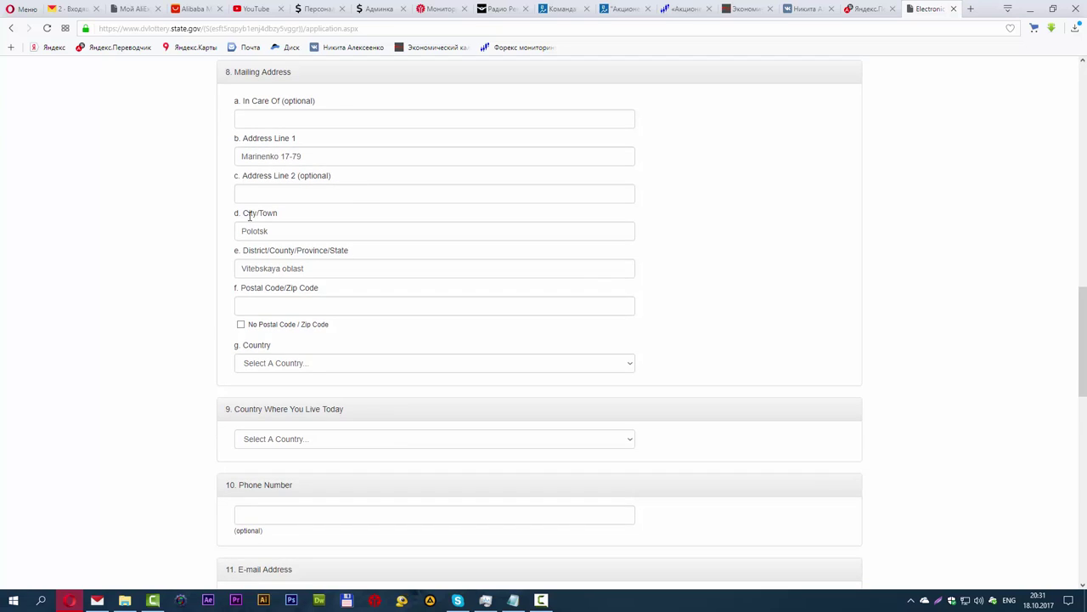
{"action": "left_click", "coordinate": [514, 600]}
{"action": "double_click", "coordinate": [827, 391]}
{"action": "key", "text": "ctrl+c"}
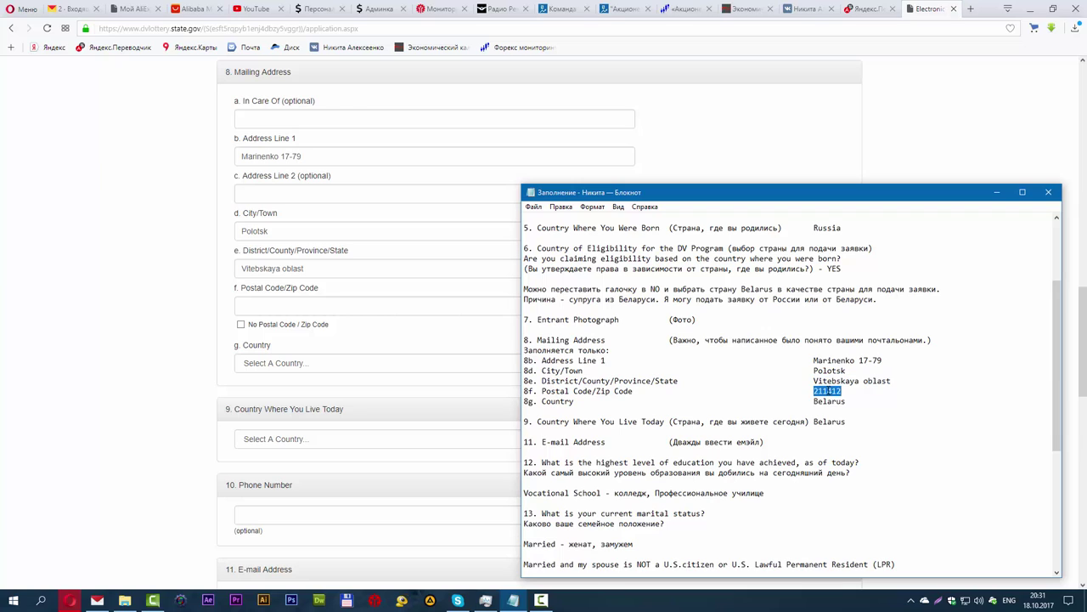
{"action": "left_click", "coordinate": [313, 268]}
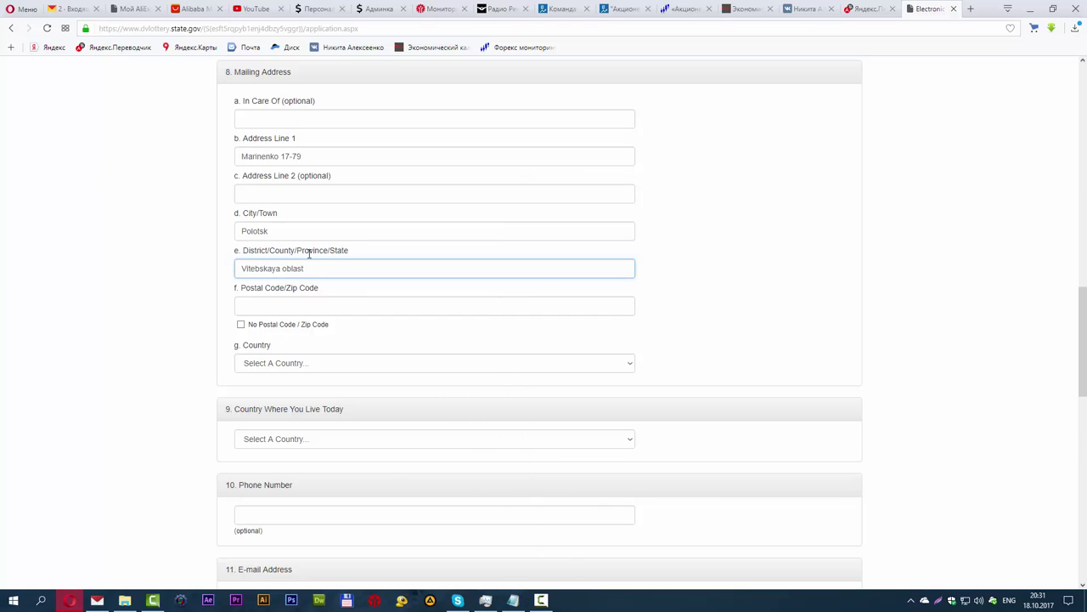
{"action": "left_click", "coordinate": [273, 305]}
{"action": "key", "text": "ctrl+v"}
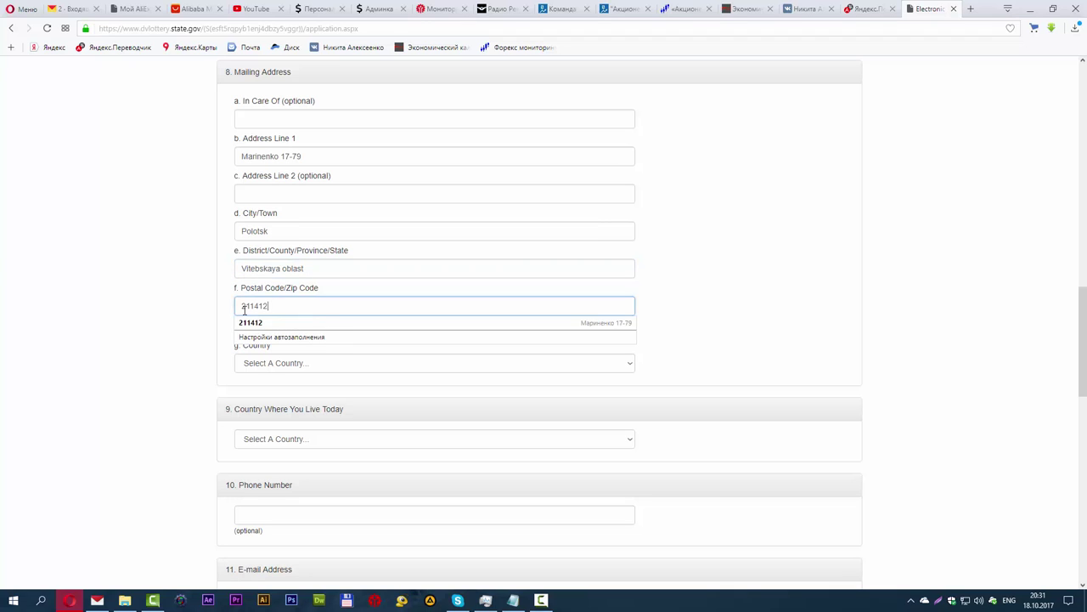
{"action": "left_click", "coordinate": [198, 316]}
Set Belarus as both the mailing address country and the country where you live today
{"action": "scroll", "coordinate": [384, 357], "scroll_direction": "down", "scroll_amount": 1}
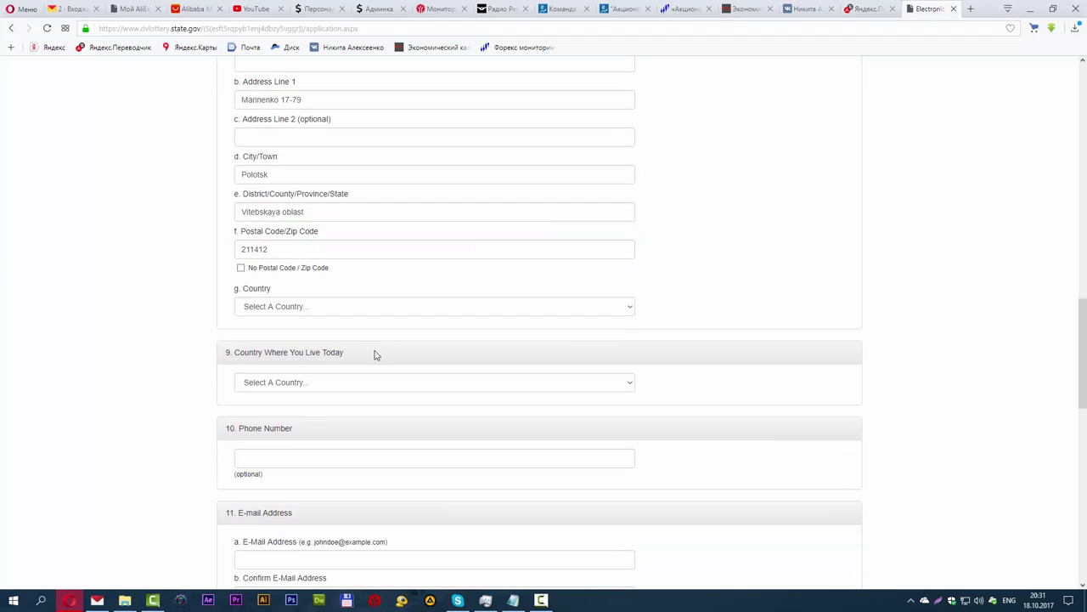
{"action": "left_click", "coordinate": [299, 309]}
{"action": "type", "text": "be"}
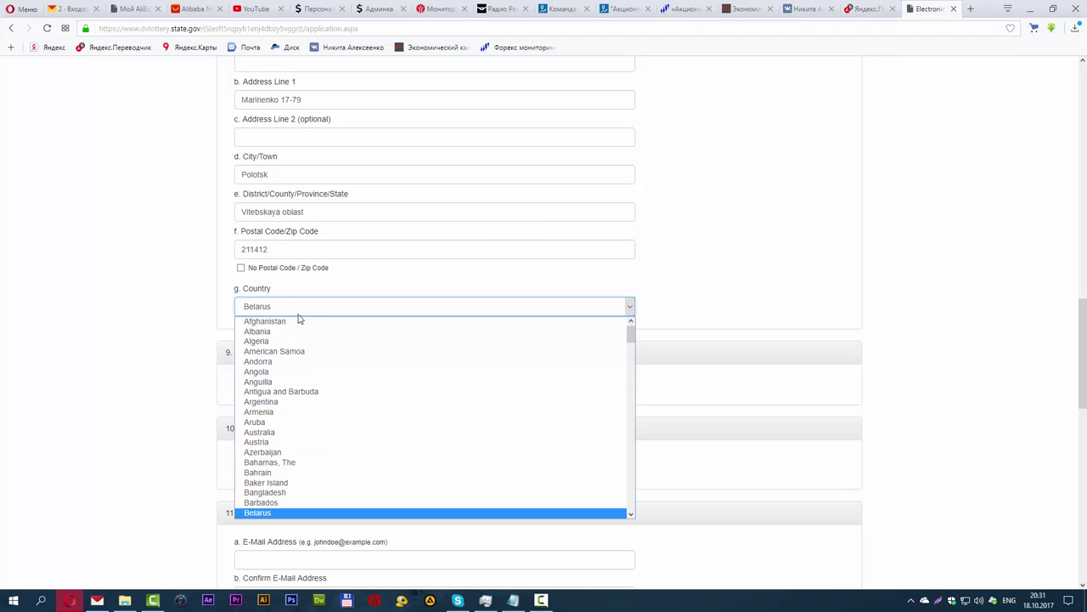
{"action": "left_click", "coordinate": [266, 513]}
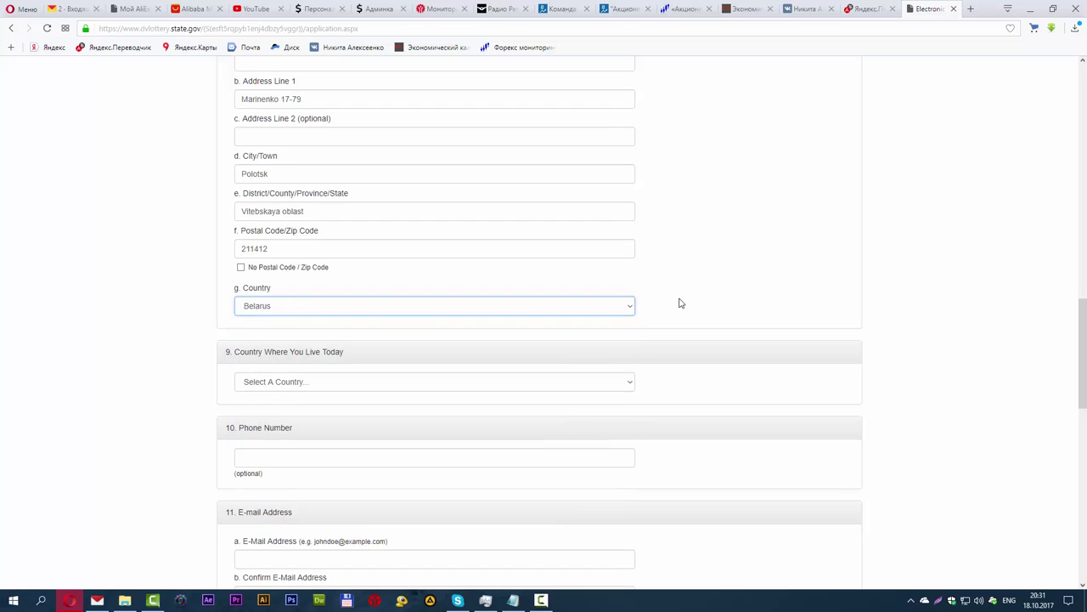
{"action": "scroll", "coordinate": [561, 307], "scroll_direction": "down", "scroll_amount": 2}
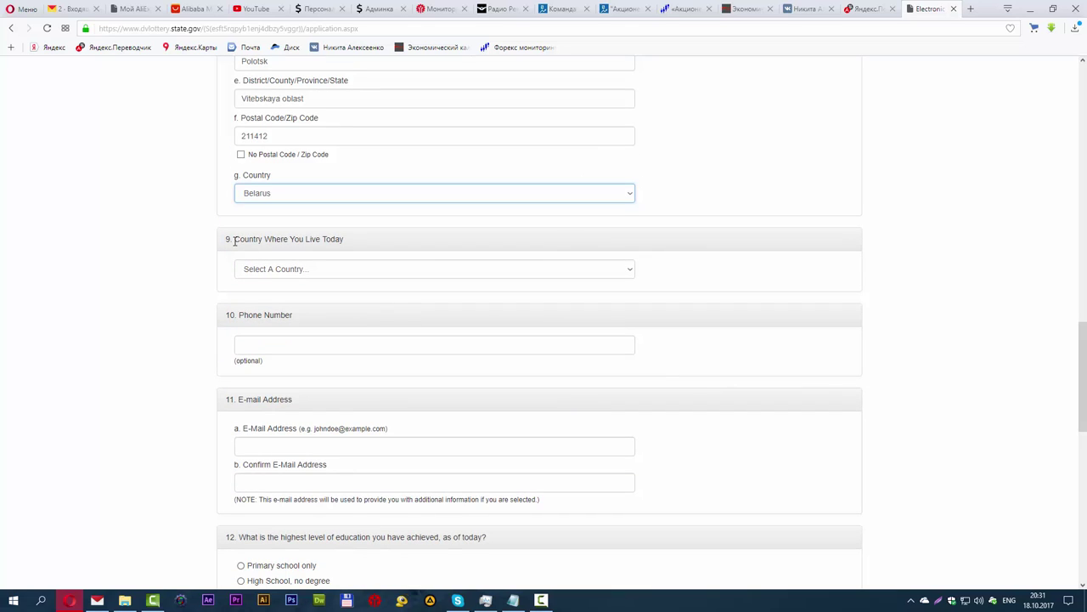
{"action": "left_click_drag", "start_coordinate": [227, 239], "coordinate": [359, 240]}
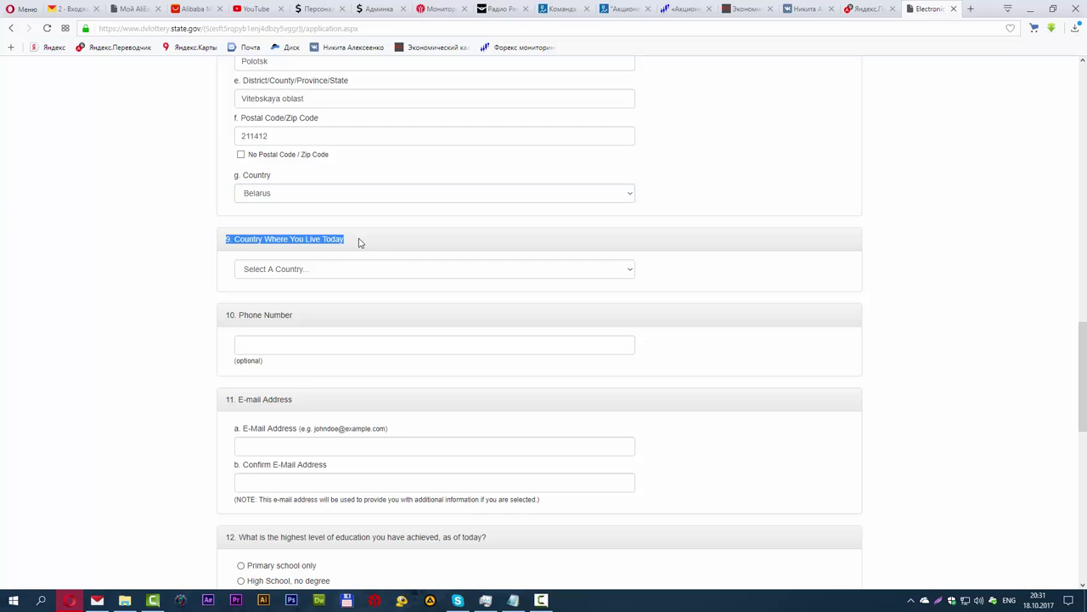
{"action": "left_click", "coordinate": [316, 270]}
{"action": "type", "text": "bel"}
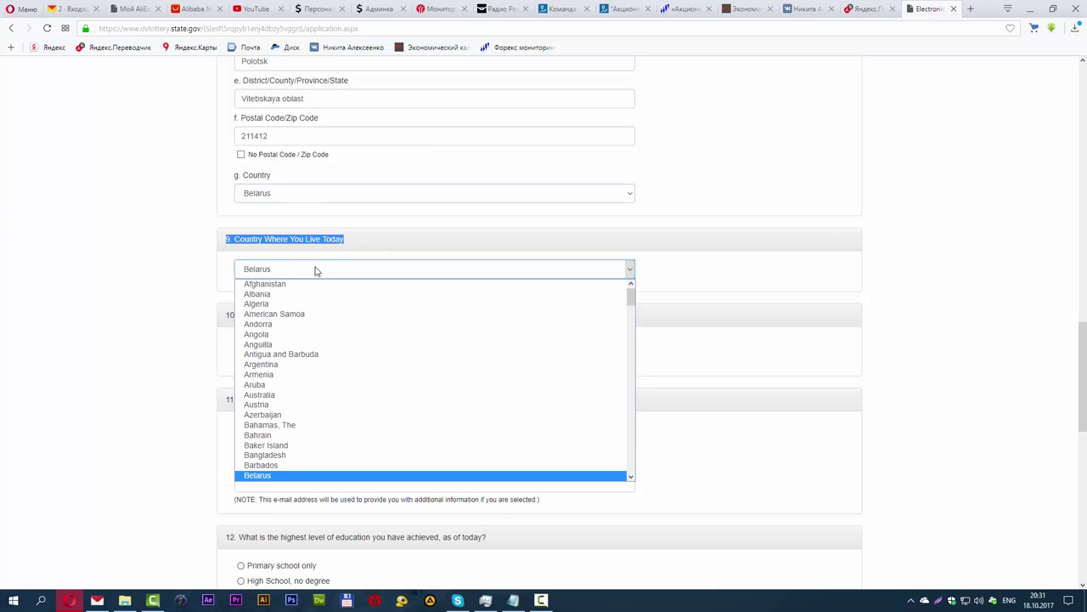
{"action": "left_click", "coordinate": [267, 476]}
Fill the phone number and e-mail fields from saved autofill, checking the notes
{"action": "left_click", "coordinate": [228, 346]}
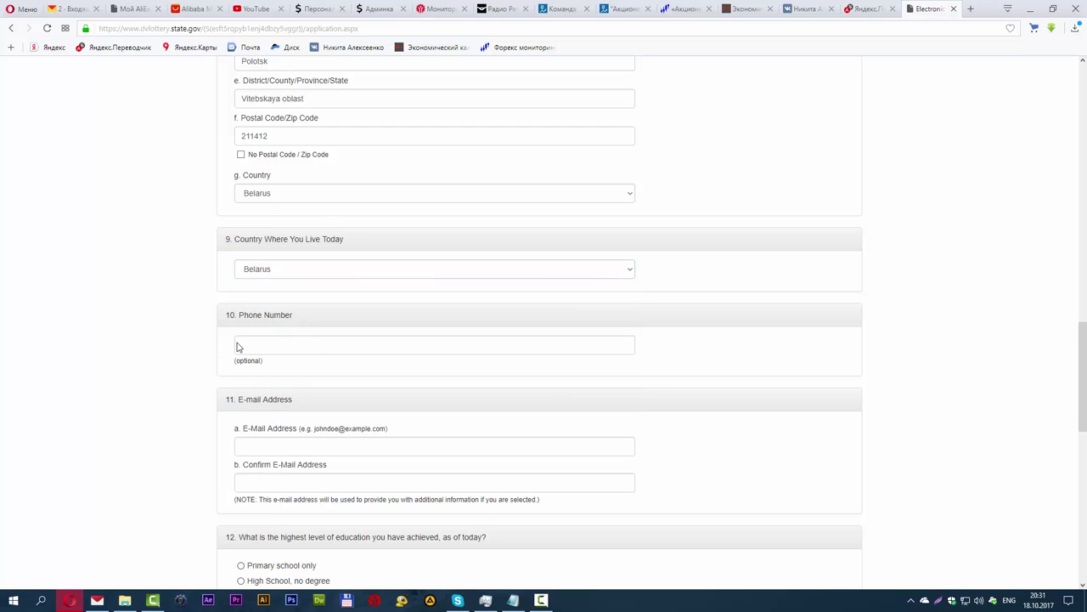
{"action": "left_click", "coordinate": [274, 345]}
{"action": "left_click", "coordinate": [274, 367]}
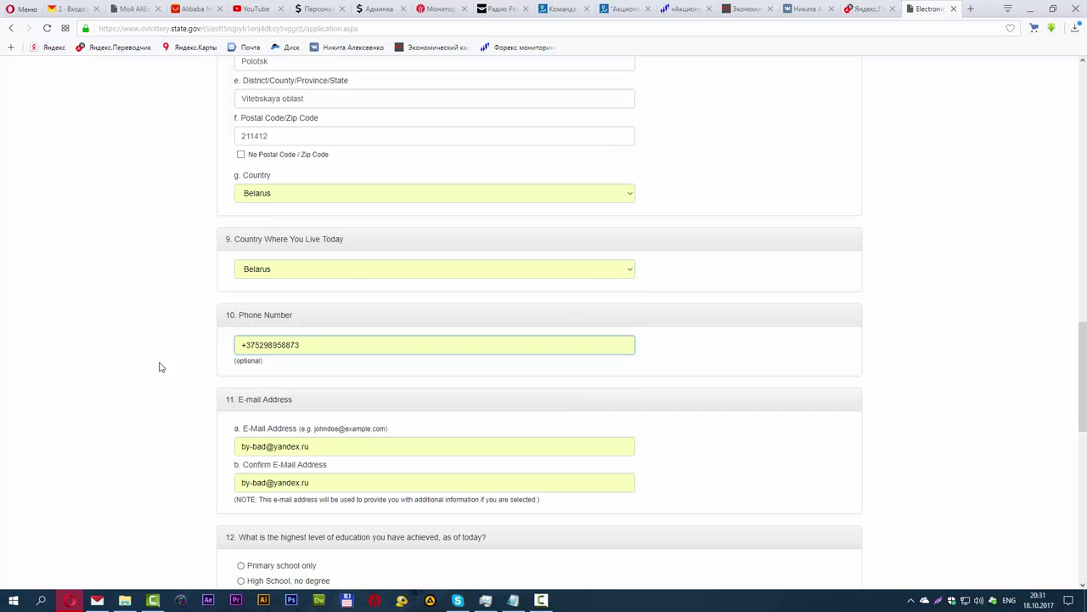
{"action": "scroll", "coordinate": [228, 383], "scroll_direction": "down", "scroll_amount": 2}
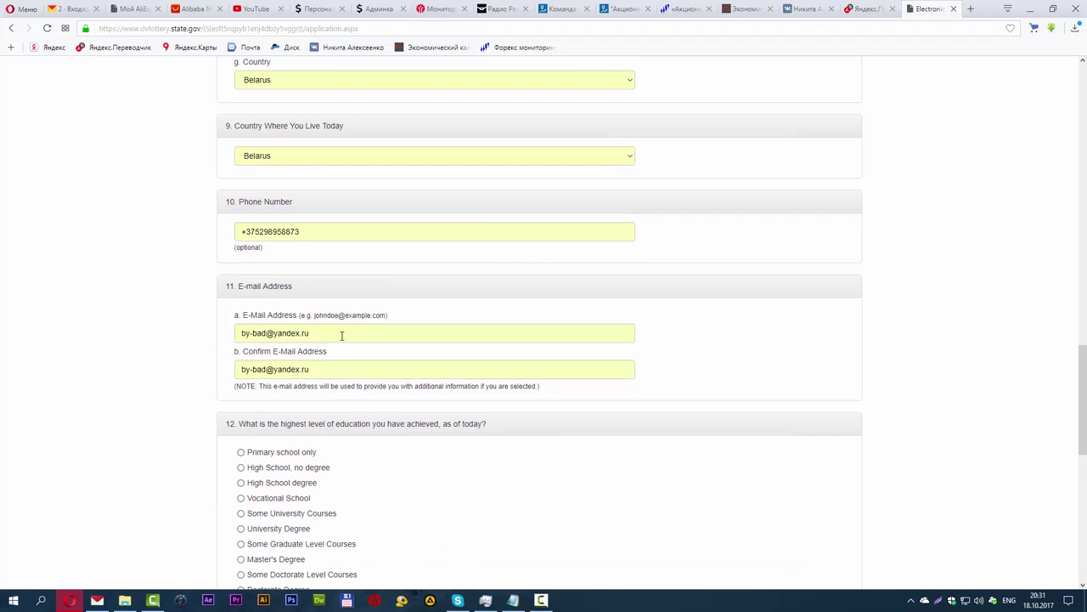
{"action": "left_click", "coordinate": [513, 601]}
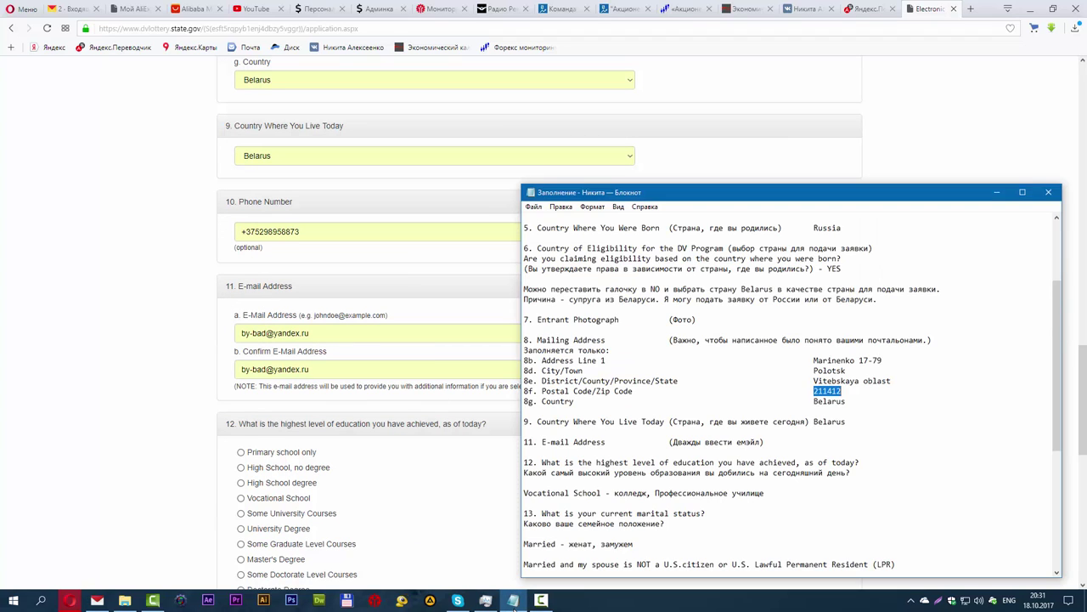
{"action": "left_click", "coordinate": [513, 602]}
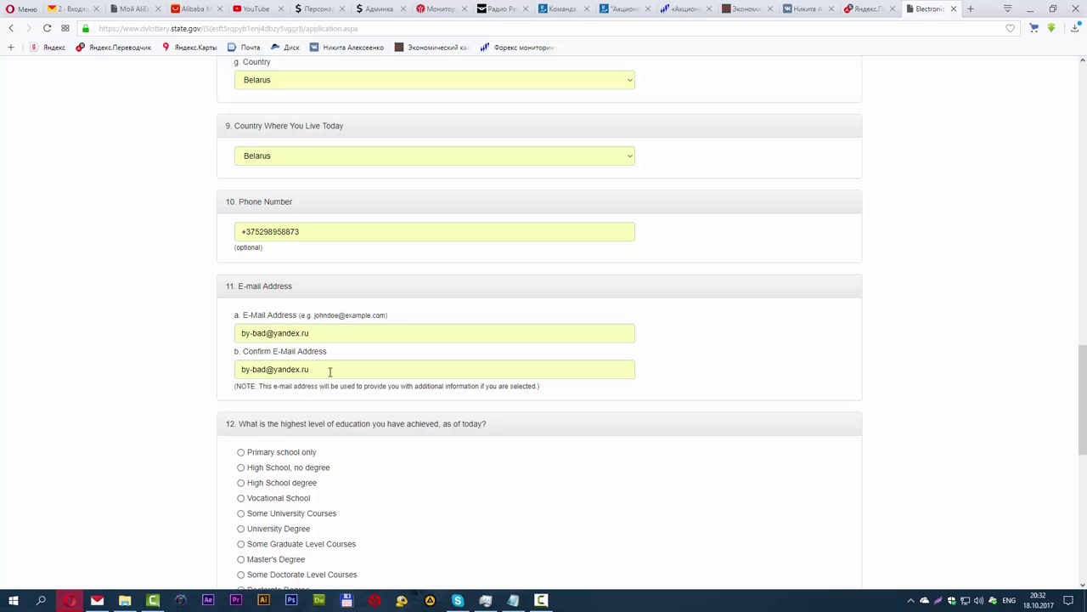
{"action": "scroll", "coordinate": [330, 372], "scroll_direction": "down", "scroll_amount": 3}
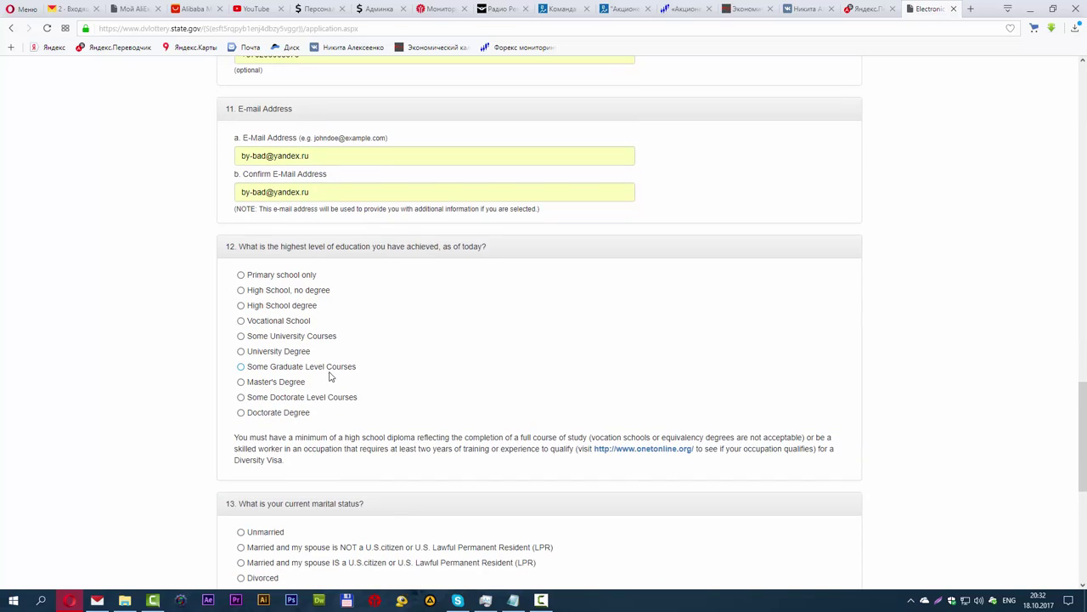
Choose Vocational School education and 'Married and my spouse is NOT a U.S. citizen'
{"action": "left_click", "coordinate": [513, 600]}
{"action": "scroll", "coordinate": [545, 462], "scroll_direction": "down", "scroll_amount": 2}
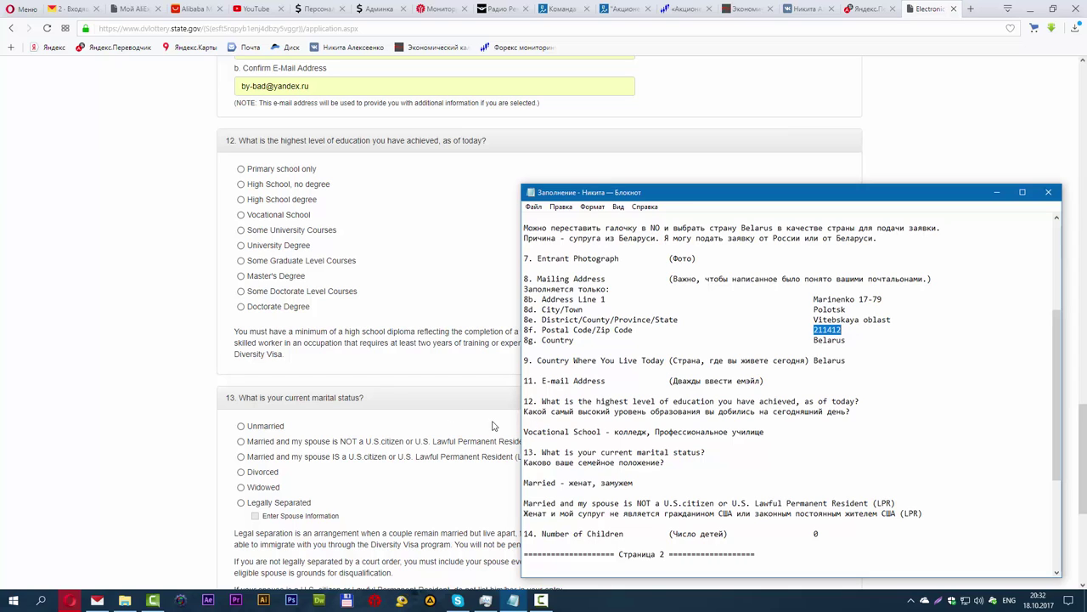
{"action": "left_click", "coordinate": [242, 215]}
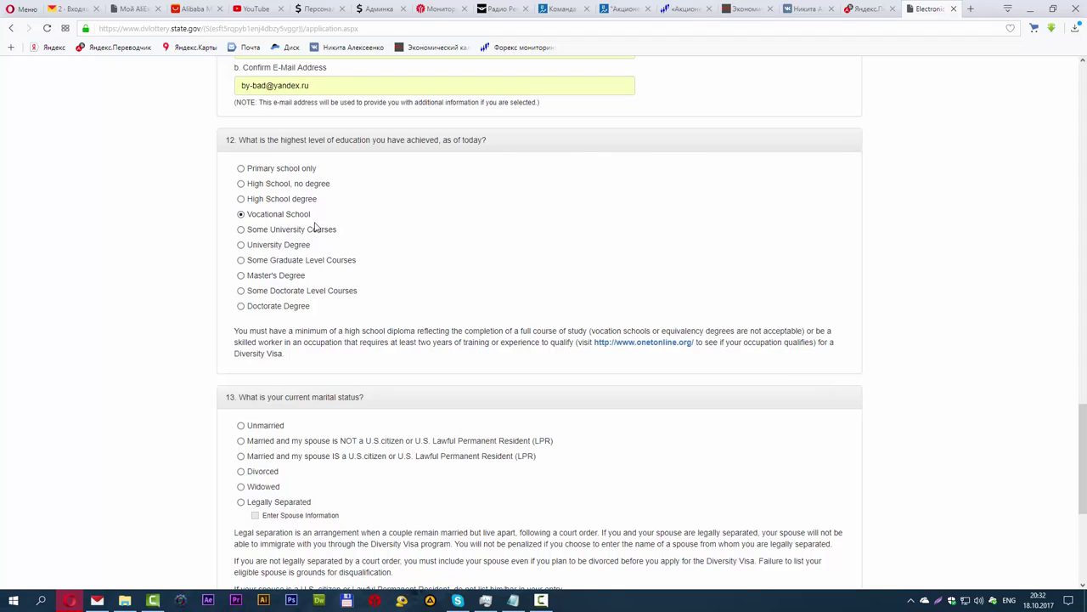
{"action": "scroll", "coordinate": [316, 224], "scroll_direction": "down", "scroll_amount": 3}
{"action": "scroll", "coordinate": [314, 223], "scroll_direction": "down", "scroll_amount": 1}
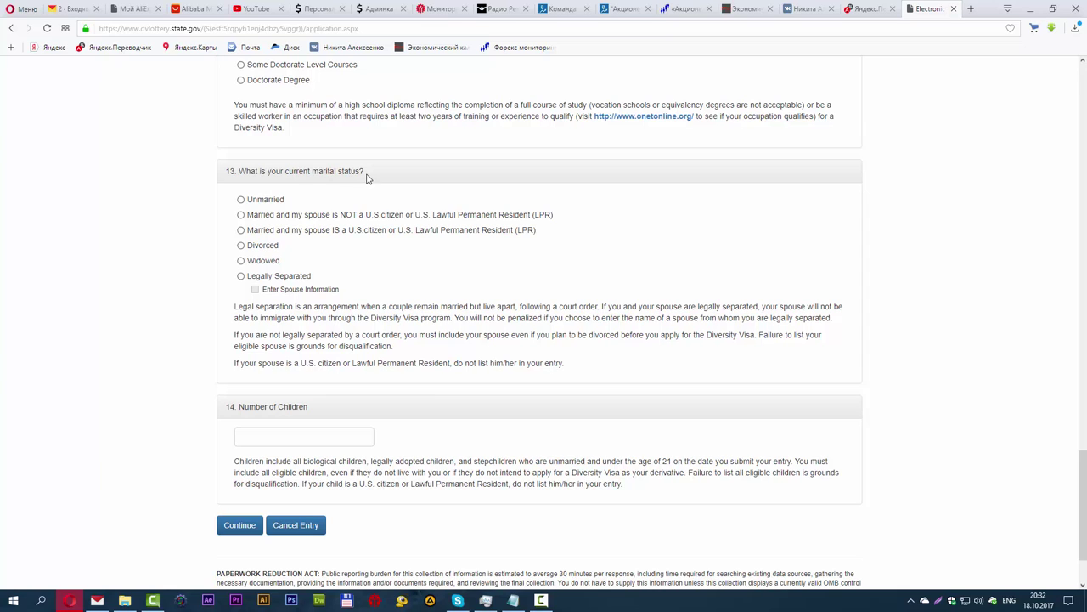
{"action": "mouse_move", "coordinate": [513, 603]}
{"action": "left_click", "coordinate": [241, 216]}
Enter 0 children and continue past Part One
{"action": "scroll", "coordinate": [255, 304], "scroll_direction": "down", "scroll_amount": 1}
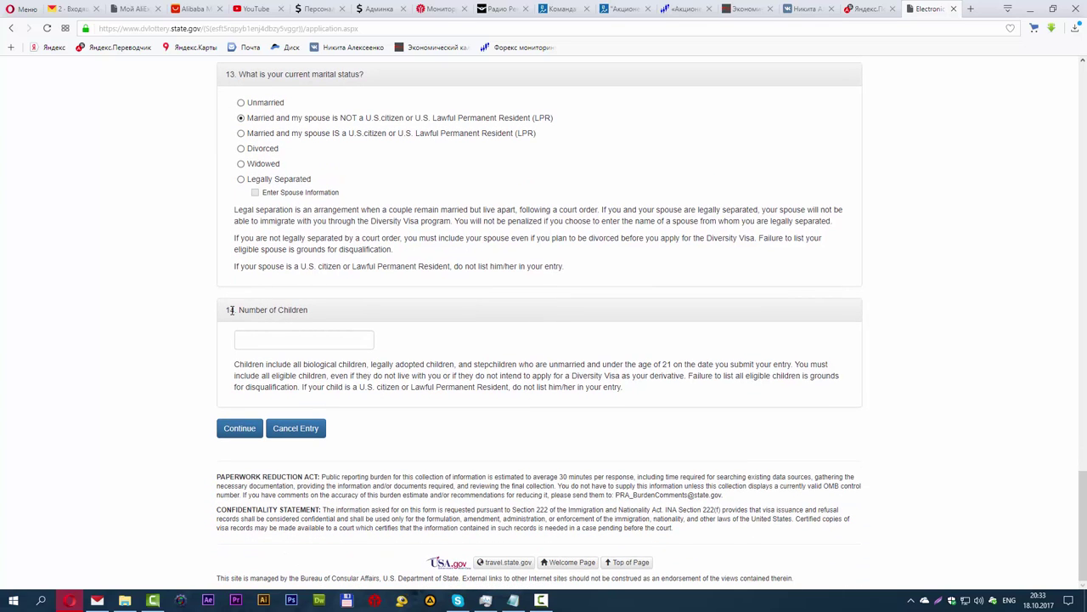
{"action": "left_click", "coordinate": [274, 342]}
{"action": "type", "text": "0"}
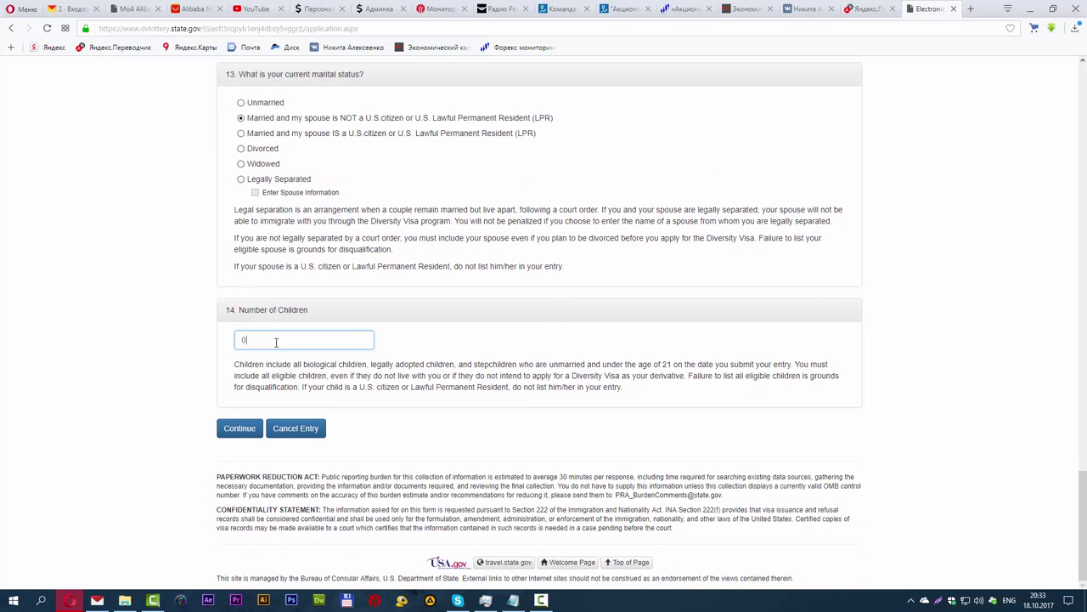
{"action": "left_click", "coordinate": [158, 360]}
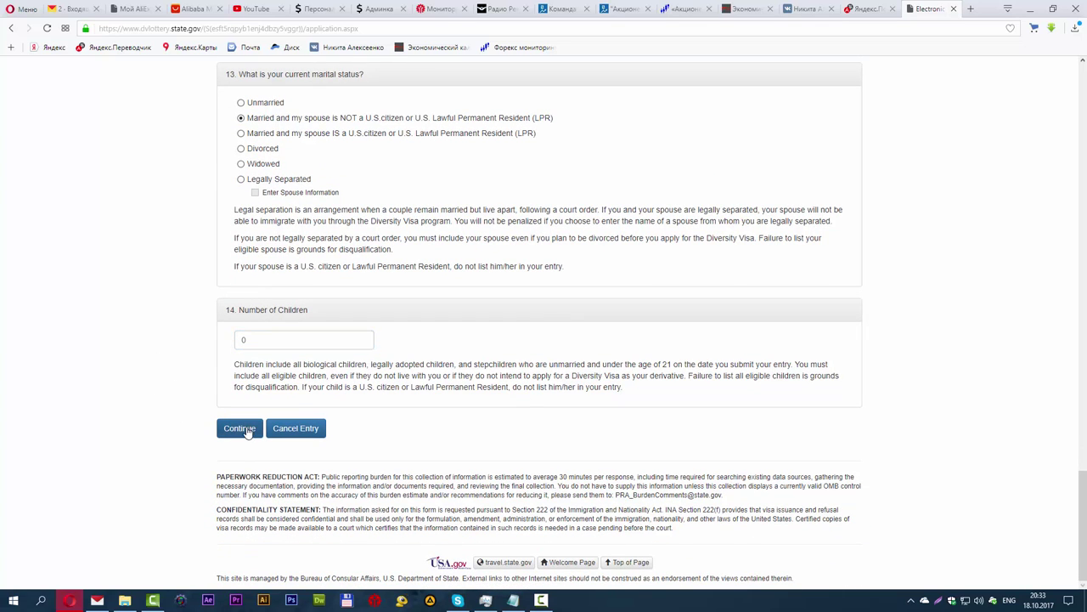
{"action": "left_click", "coordinate": [246, 432]}
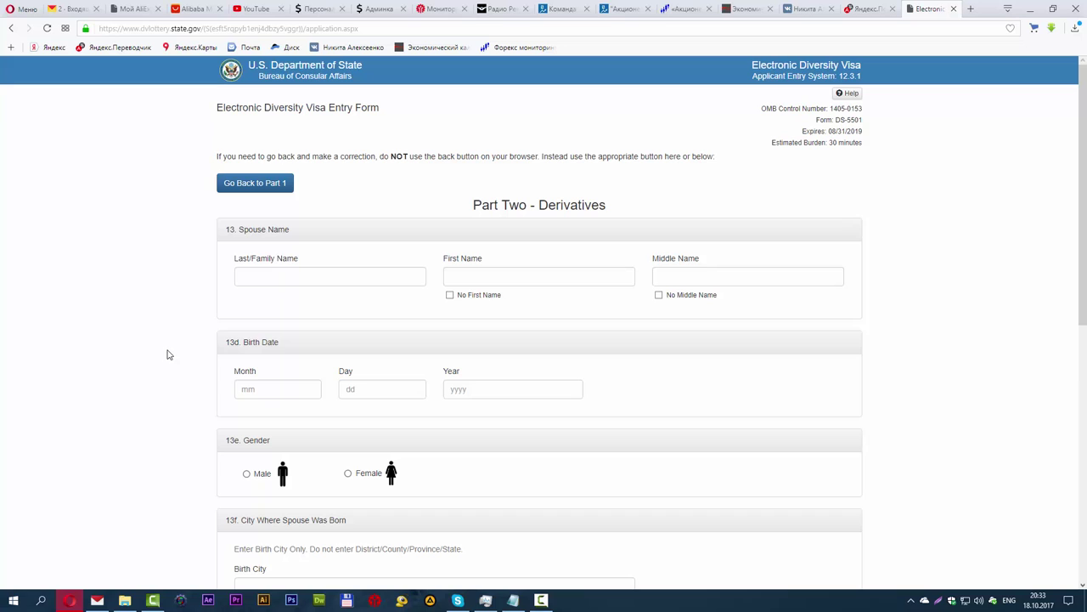
Paste the spouse's last and first name from the notes and mark No Middle Name
{"action": "scroll", "coordinate": [192, 342], "scroll_direction": "down", "scroll_amount": 2}
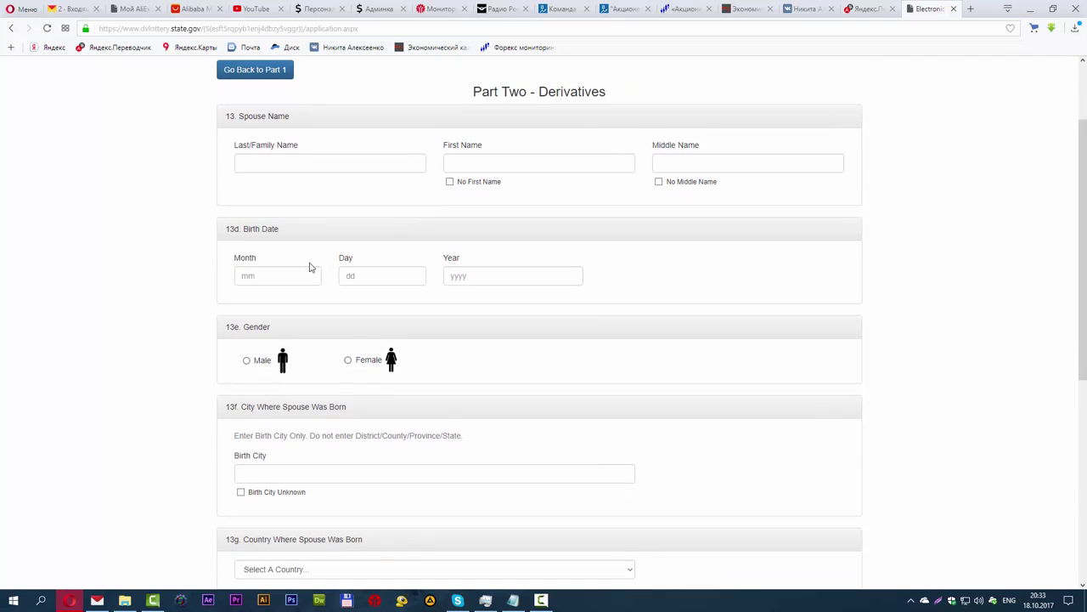
{"action": "left_click", "coordinate": [513, 600]}
{"action": "scroll", "coordinate": [675, 420], "scroll_direction": "down", "scroll_amount": 5}
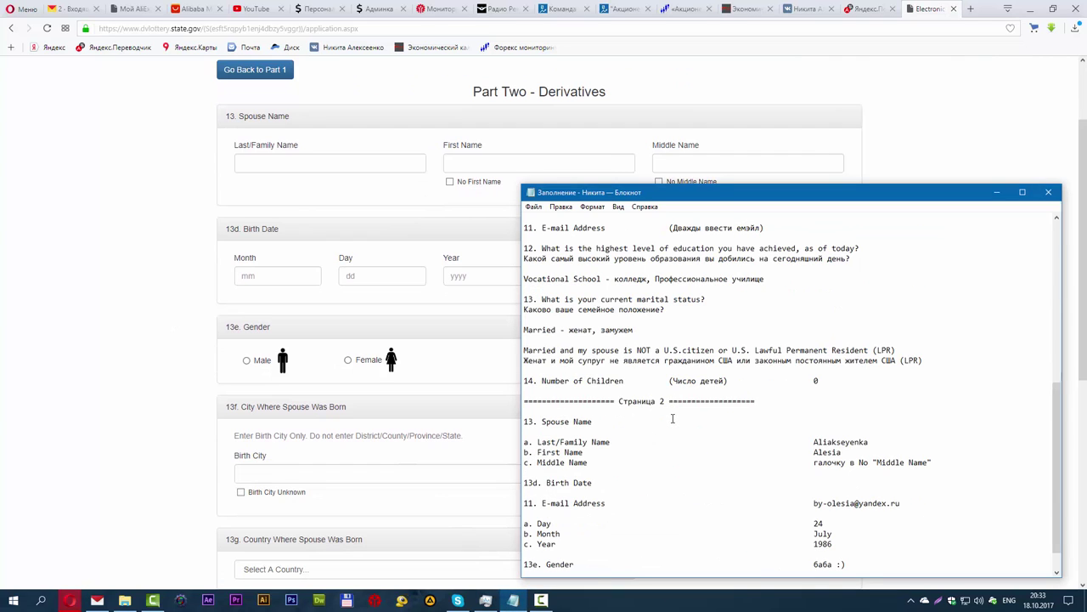
{"action": "scroll", "coordinate": [672, 418], "scroll_direction": "down", "scroll_amount": 1}
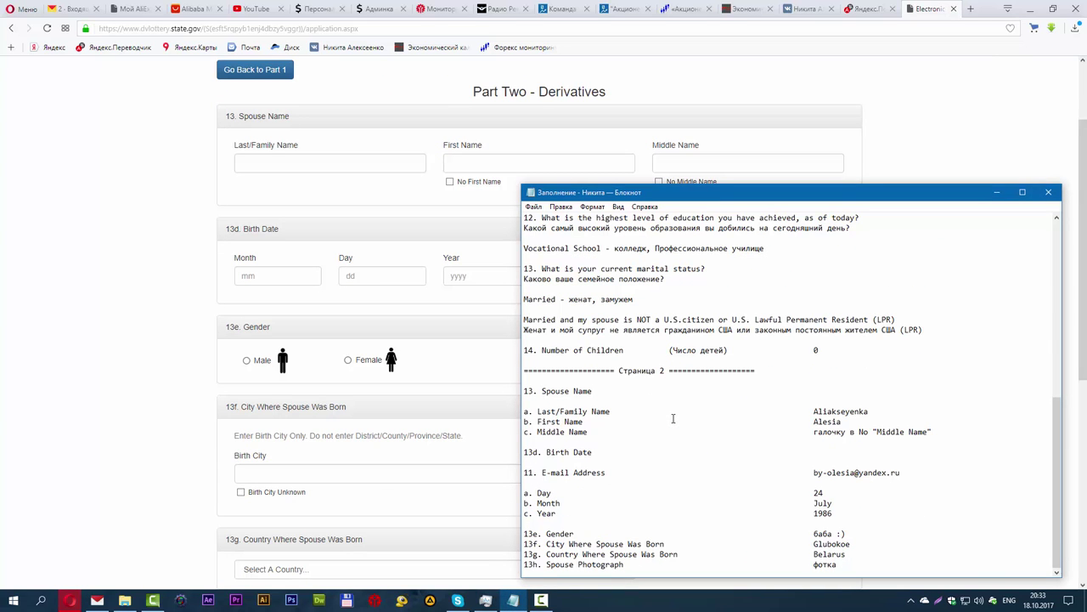
{"action": "double_click", "coordinate": [834, 411]}
{"action": "key", "text": "ctrl+c"}
{"action": "left_click", "coordinate": [292, 165]}
{"action": "key", "text": "ctrl+v"}
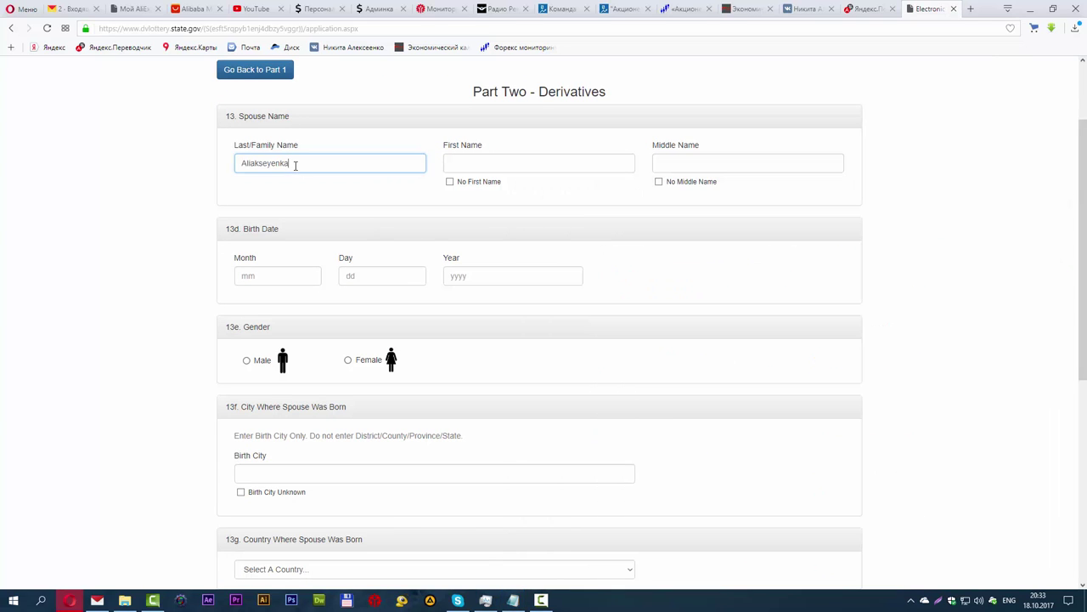
{"action": "left_click", "coordinate": [513, 600]}
{"action": "double_click", "coordinate": [830, 422]}
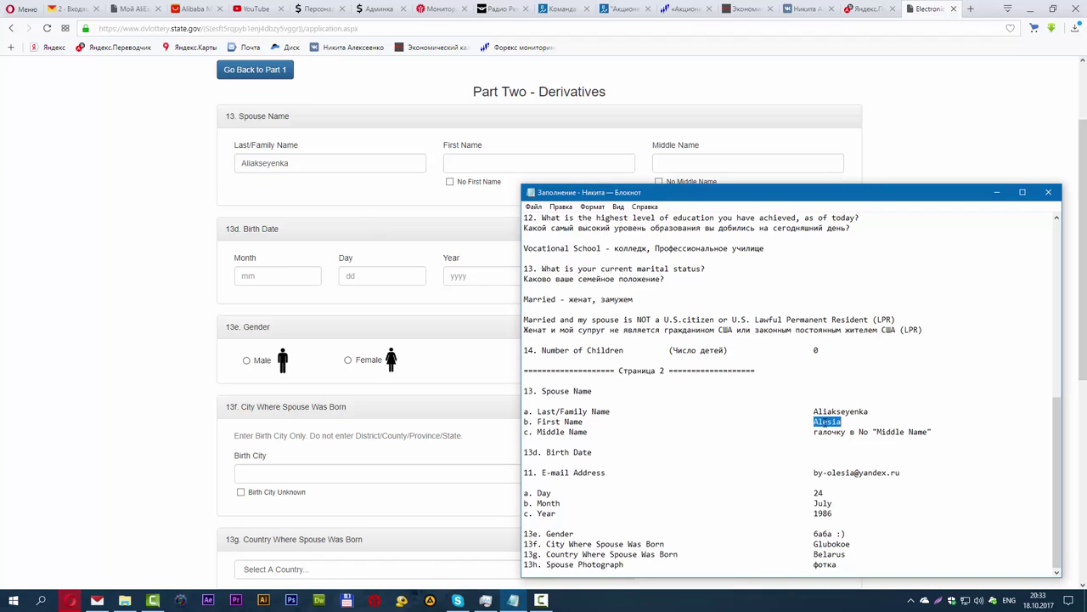
{"action": "left_click", "coordinate": [481, 165]}
{"action": "type", "text": "Alesia"}
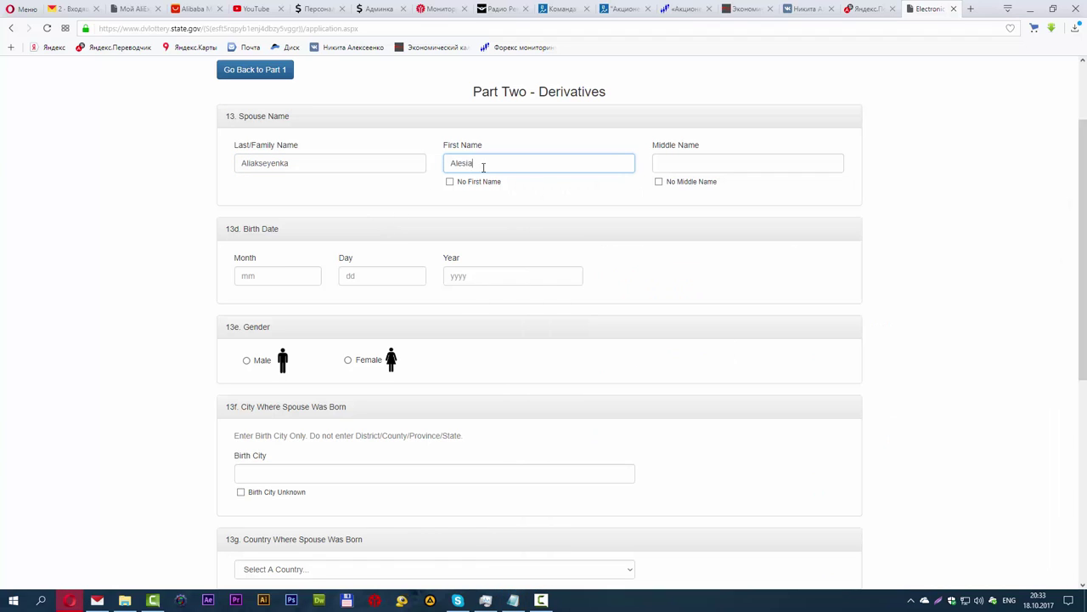
{"action": "left_click", "coordinate": [658, 182]}
{"action": "left_click", "coordinate": [358, 276]}
{"action": "type", "text": "24"}
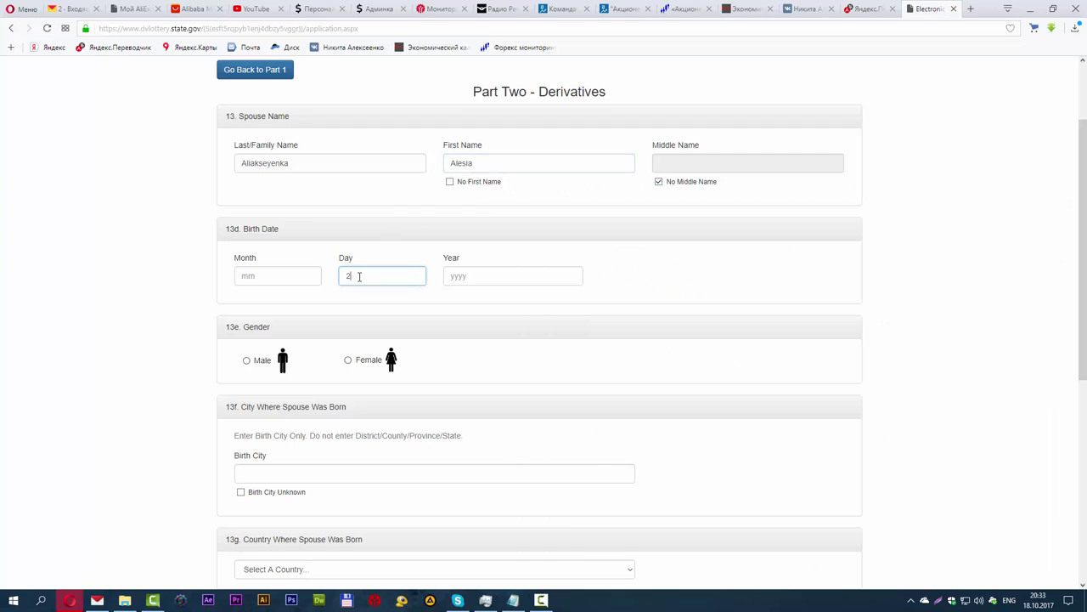
{"action": "left_click", "coordinate": [471, 276]}
{"action": "type", "text": "1"}
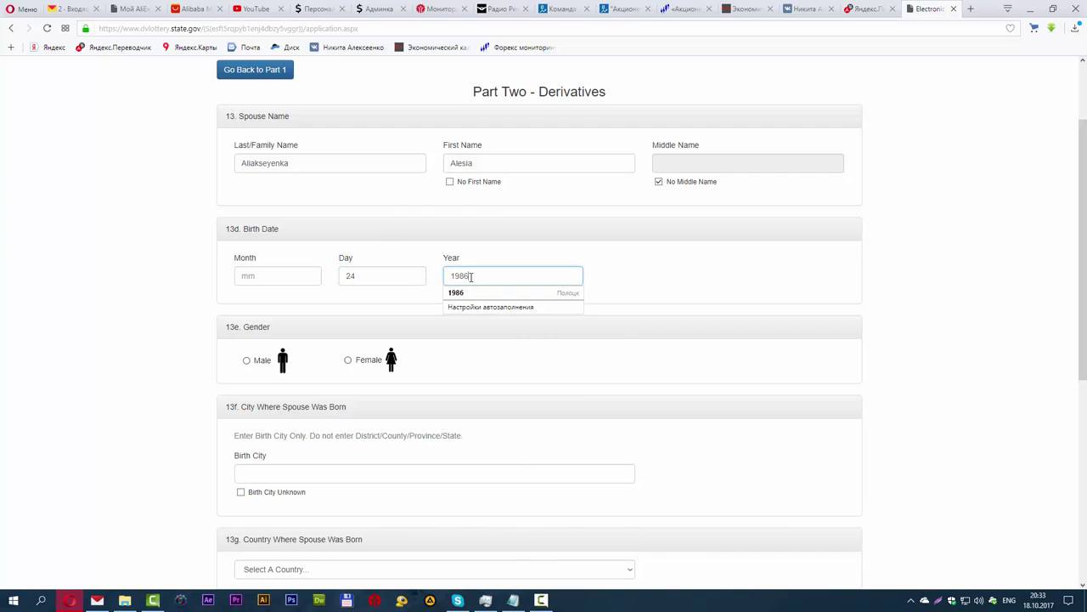
{"action": "type", "text": "986"}
{"action": "left_click", "coordinate": [281, 275]}
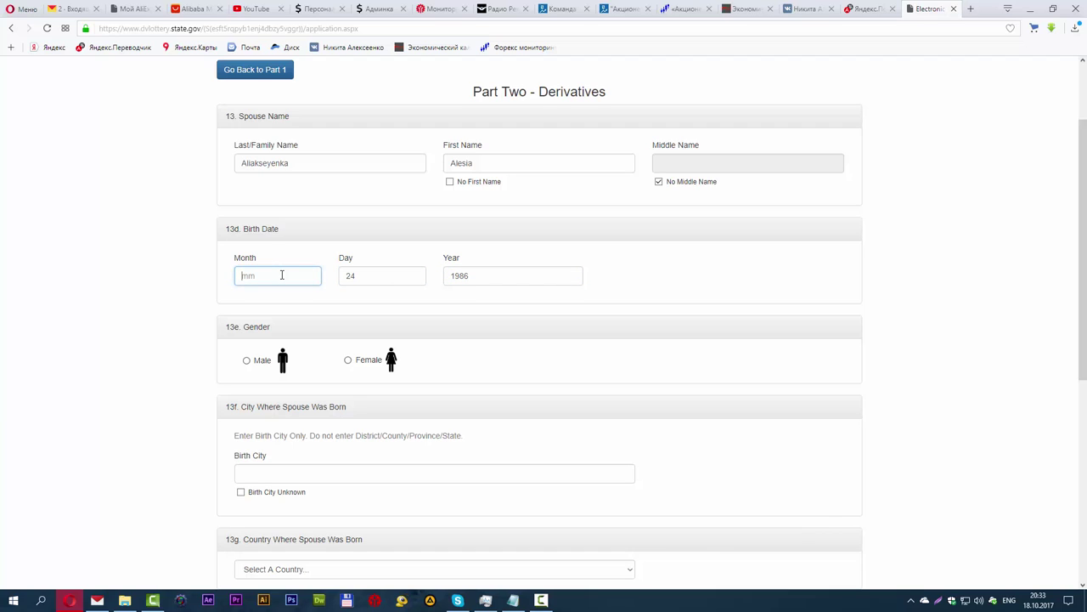
{"action": "left_click", "coordinate": [281, 275]}
{"action": "left_click", "coordinate": [244, 297]}
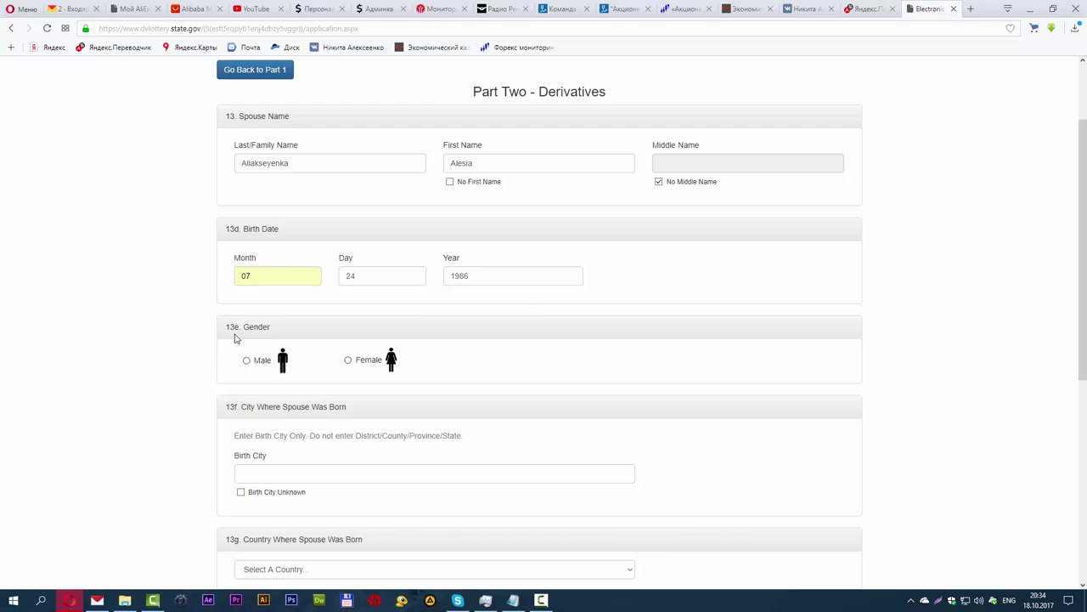
{"action": "left_click", "coordinate": [347, 359]}
Paste birth city Glubokoe from the notes and choose Belarus as birth country
{"action": "scroll", "coordinate": [158, 316], "scroll_direction": "down", "scroll_amount": 3}
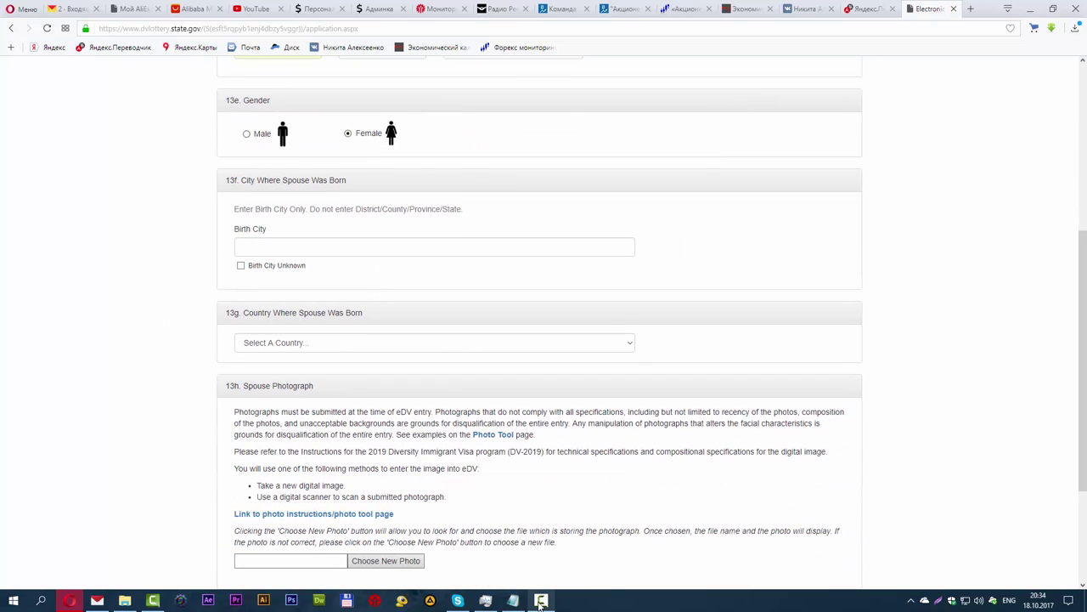
{"action": "left_click", "coordinate": [513, 601]}
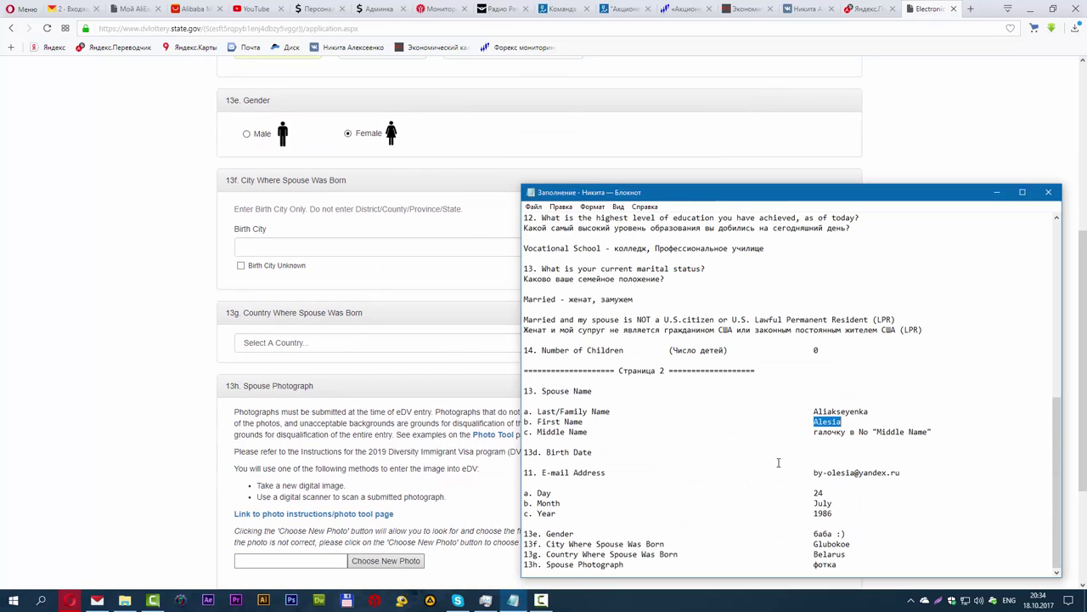
{"action": "double_click", "coordinate": [823, 543]}
{"action": "key", "text": "ctrl+c"}
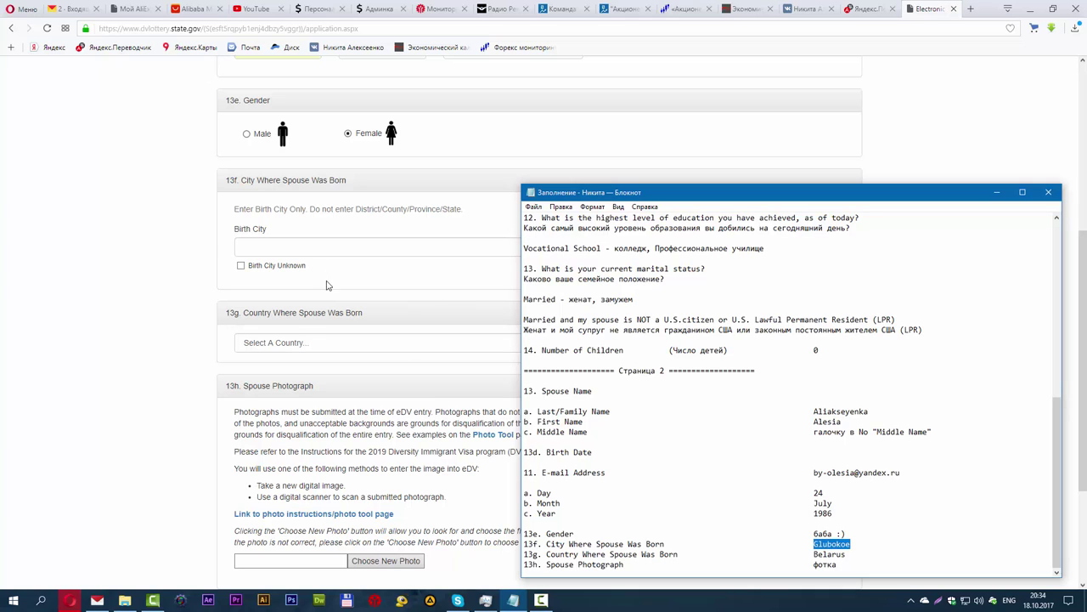
{"action": "left_click", "coordinate": [282, 246]}
{"action": "key", "text": "ctrl+v"}
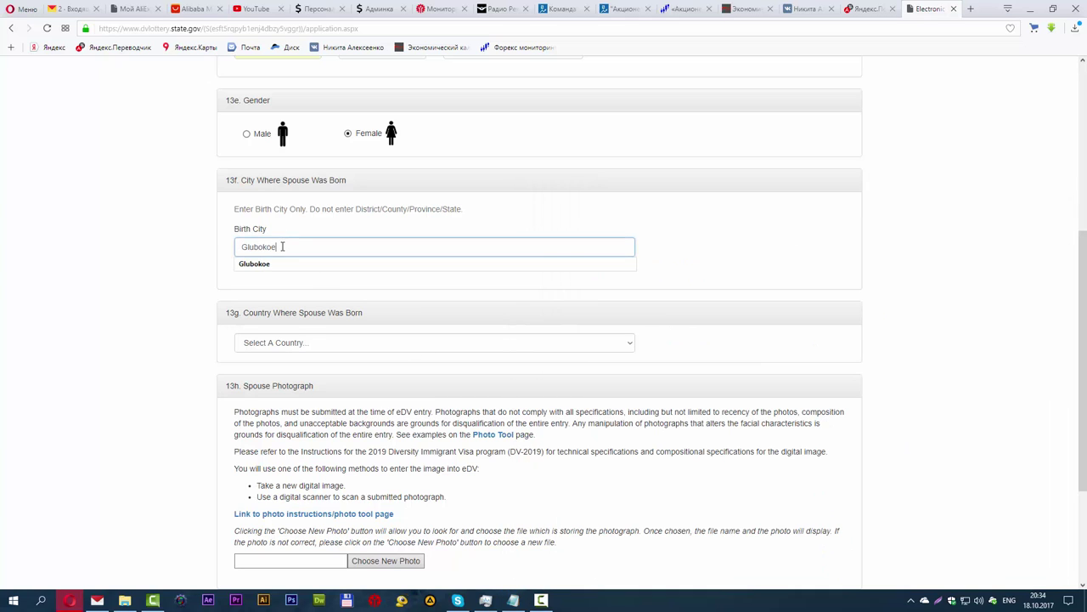
{"action": "left_click", "coordinate": [211, 299]}
{"action": "scroll", "coordinate": [179, 301], "scroll_direction": "down", "scroll_amount": 1}
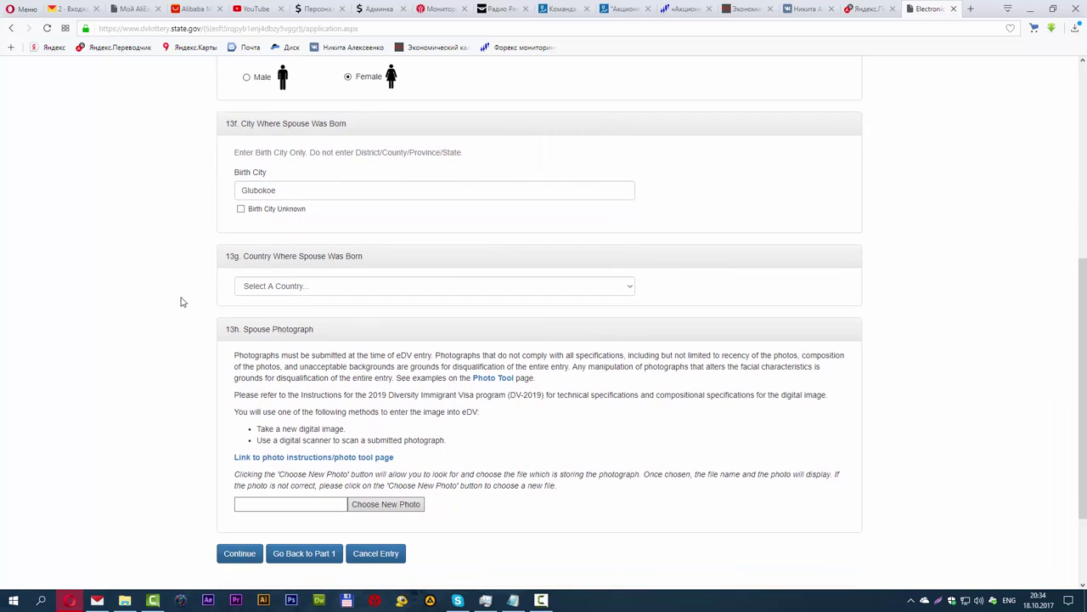
{"action": "left_click", "coordinate": [268, 287]}
{"action": "type", "text": "be"}
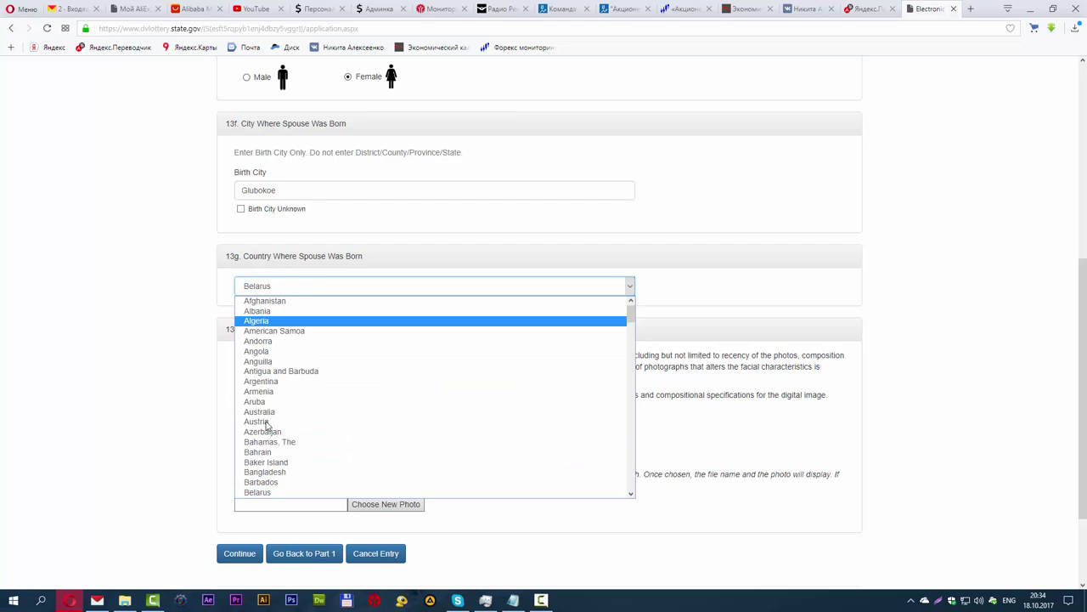
{"action": "left_click", "coordinate": [262, 493]}
{"action": "scroll", "coordinate": [175, 340], "scroll_direction": "down", "scroll_amount": 2}
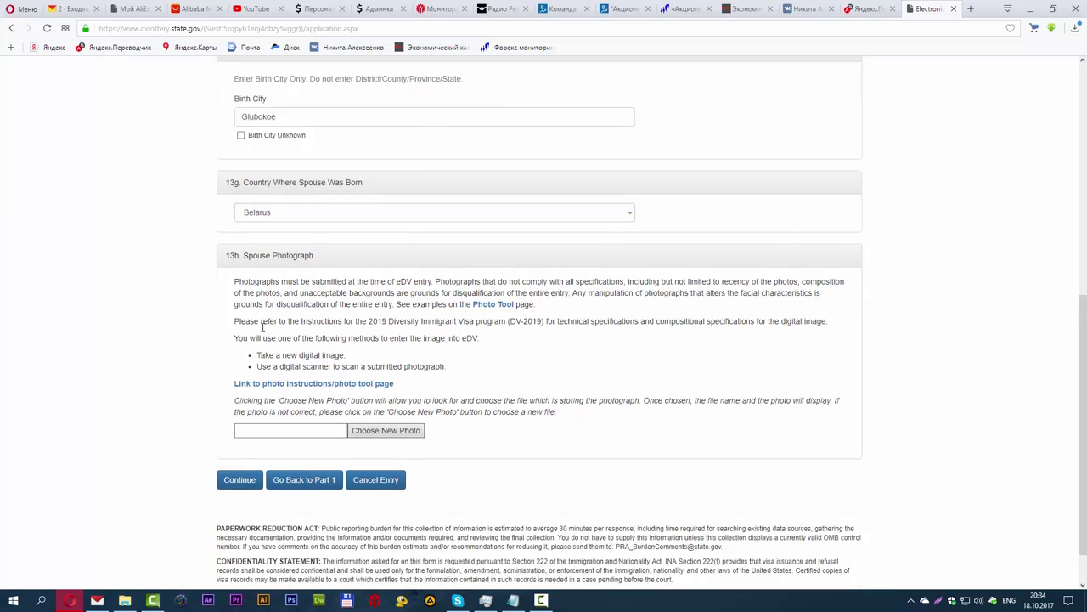
Attach spouse photo IMG_8355++600.jpg and continue to the entry review page
{"action": "left_click", "coordinate": [383, 393]}
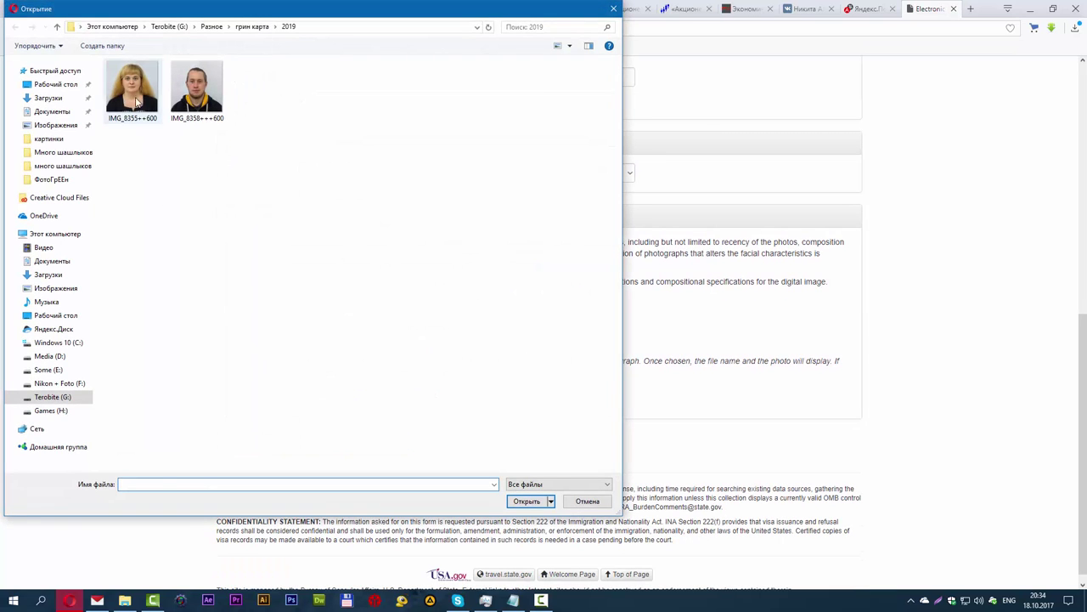
{"action": "key", "text": "Escape"}
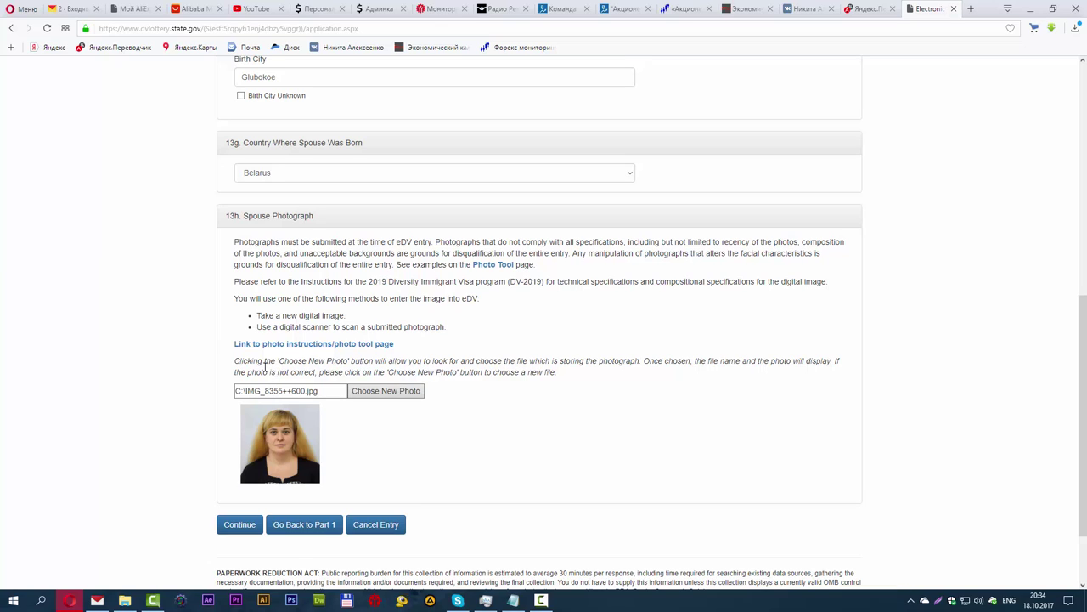
{"action": "left_click", "coordinate": [235, 532]}
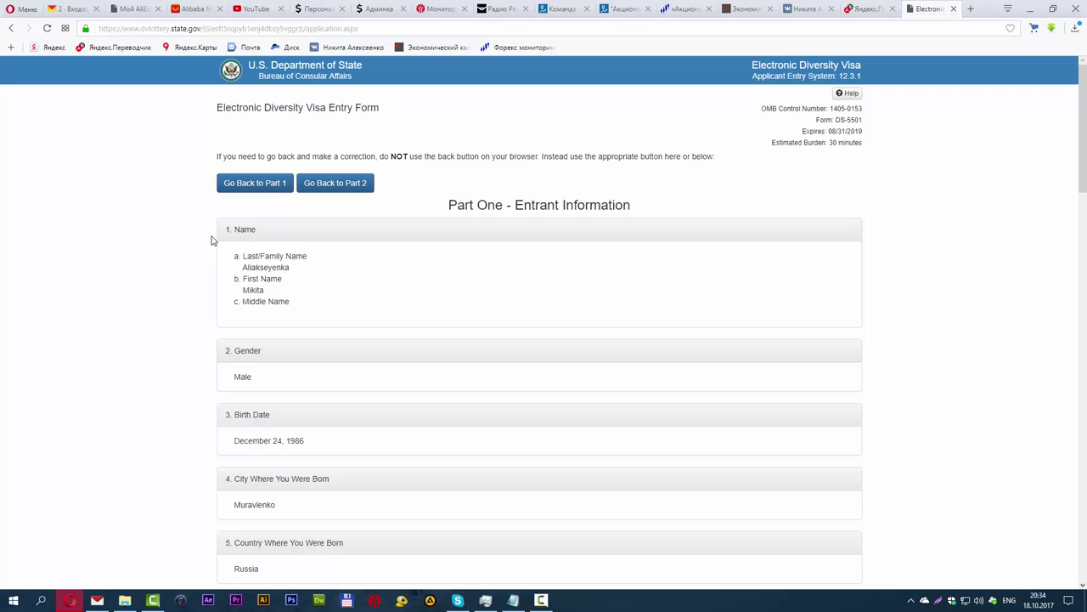
{"action": "scroll", "coordinate": [255, 306], "scroll_direction": "down", "scroll_amount": 2}
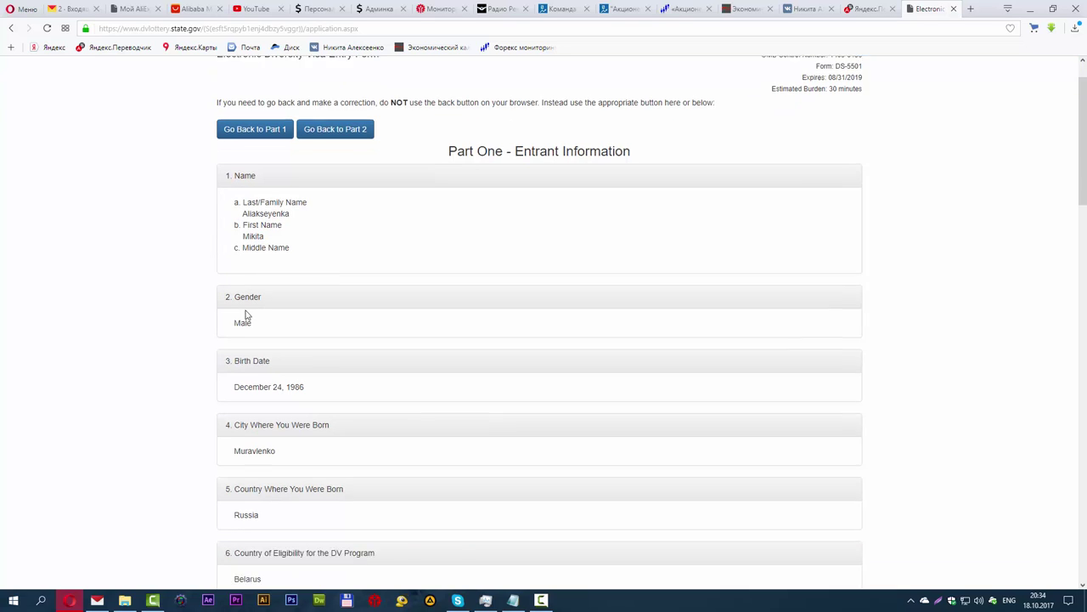
{"action": "double_click", "coordinate": [243, 263]}
{"action": "left_click_drag", "start_coordinate": [234, 327], "coordinate": [305, 332]}
{"action": "left_click", "coordinate": [299, 345]}
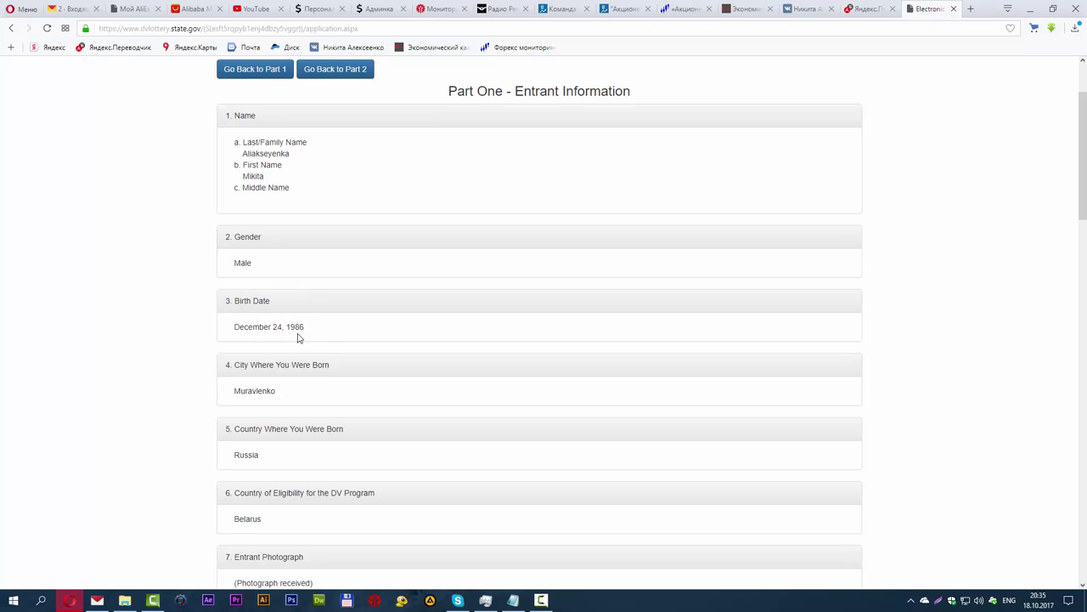
{"action": "scroll", "coordinate": [293, 336], "scroll_direction": "down", "scroll_amount": 1}
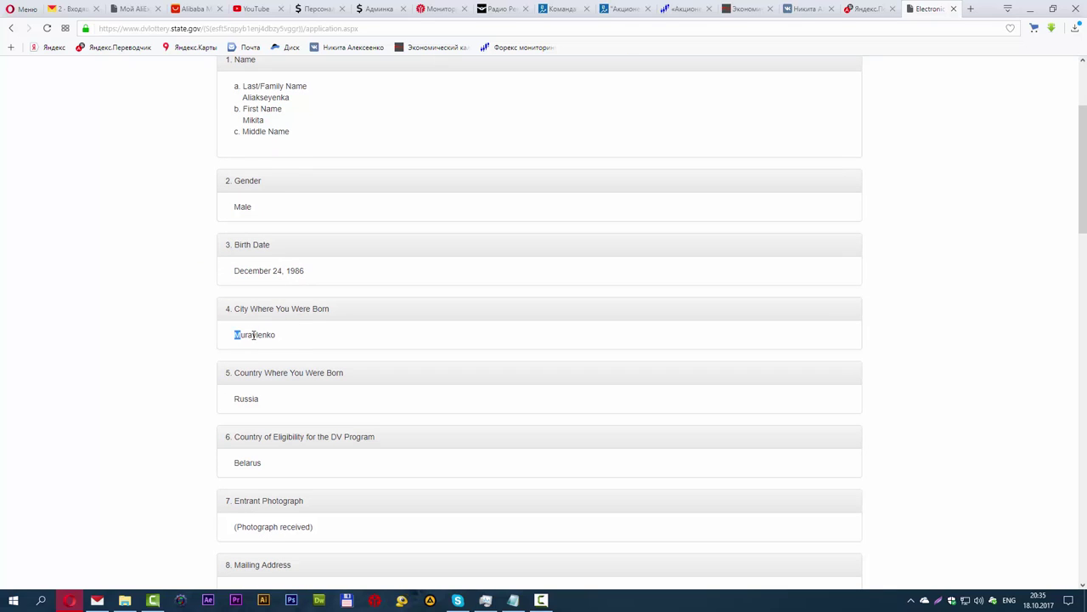
{"action": "left_click_drag", "start_coordinate": [235, 336], "coordinate": [310, 340]}
{"action": "left_click", "coordinate": [305, 342]}
{"action": "scroll", "coordinate": [255, 357], "scroll_direction": "down", "scroll_amount": 1}
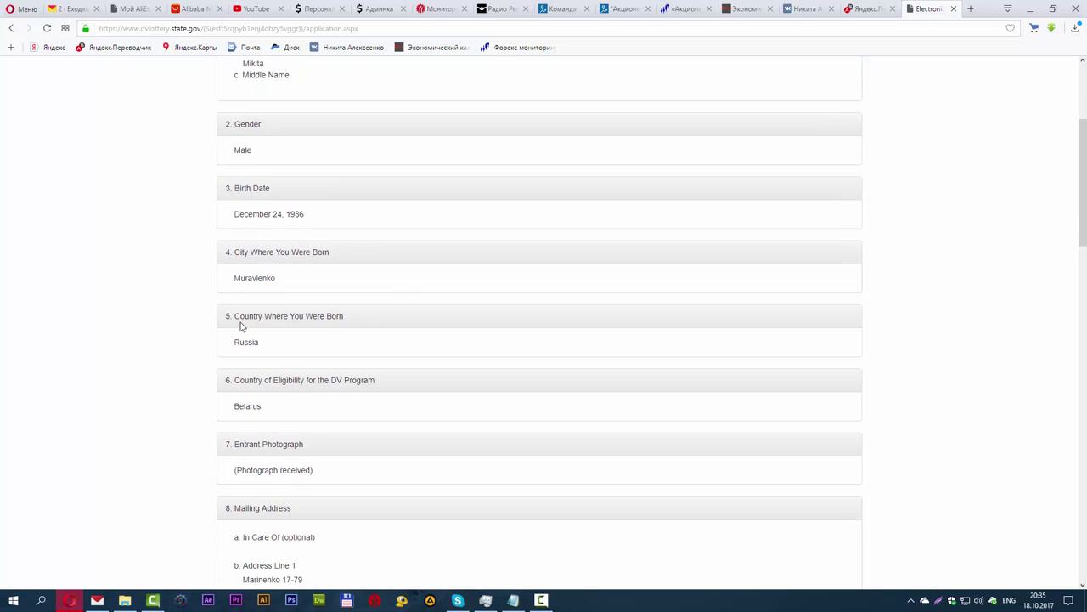
{"action": "left_click_drag", "start_coordinate": [230, 343], "coordinate": [301, 345]}
{"action": "scroll", "coordinate": [249, 377], "scroll_direction": "down", "scroll_amount": 1}
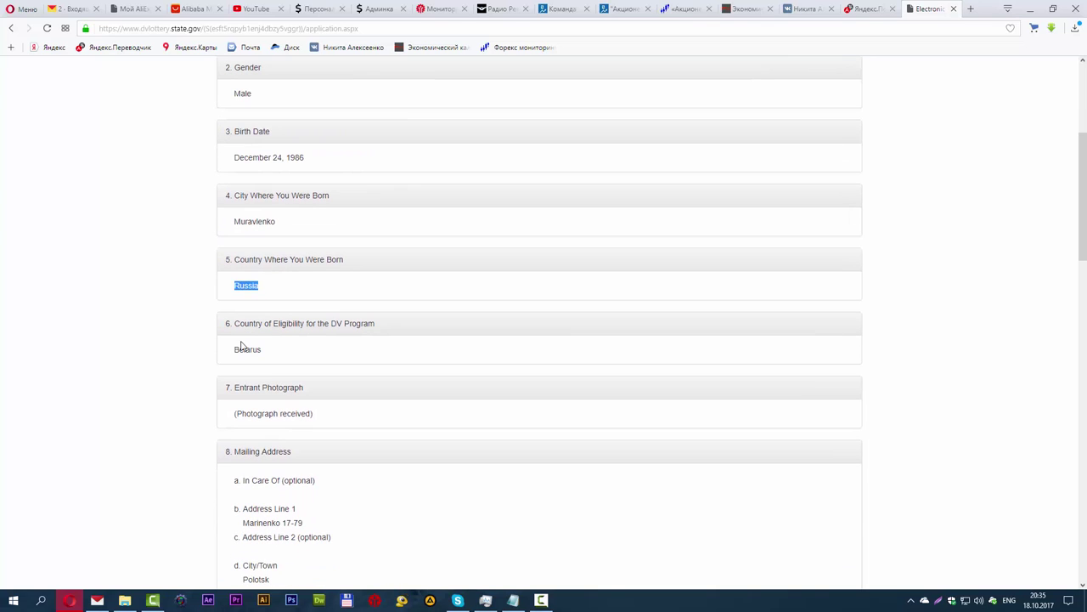
{"action": "left_click", "coordinate": [230, 354]}
{"action": "left_click_drag", "start_coordinate": [236, 350], "coordinate": [283, 349]}
{"action": "left_click", "coordinate": [248, 352]}
{"action": "scroll", "coordinate": [238, 399], "scroll_direction": "down", "scroll_amount": 2}
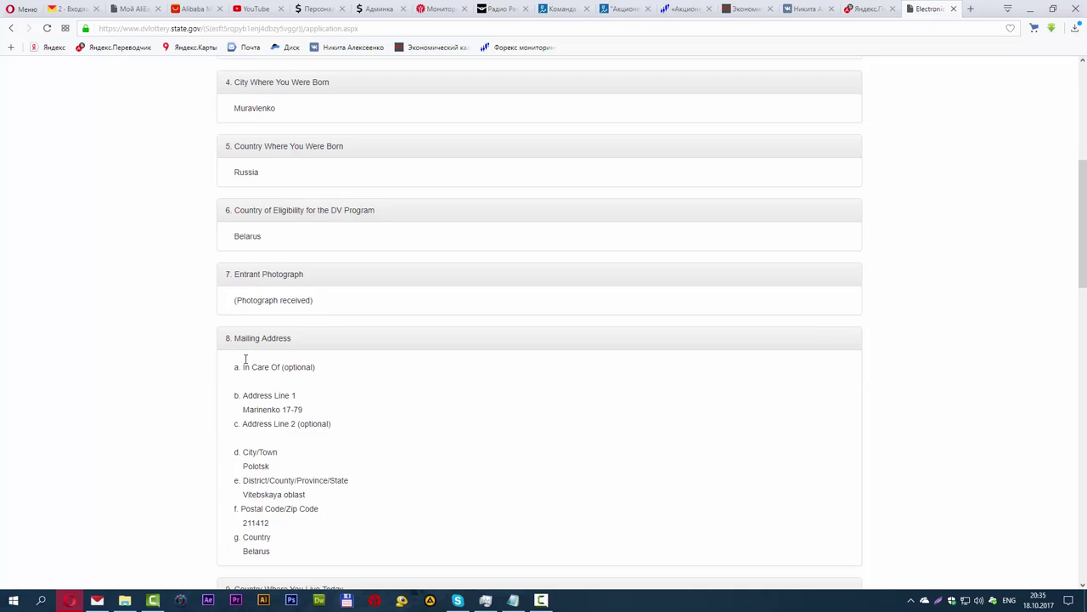
{"action": "scroll", "coordinate": [246, 359], "scroll_direction": "down", "scroll_amount": 2}
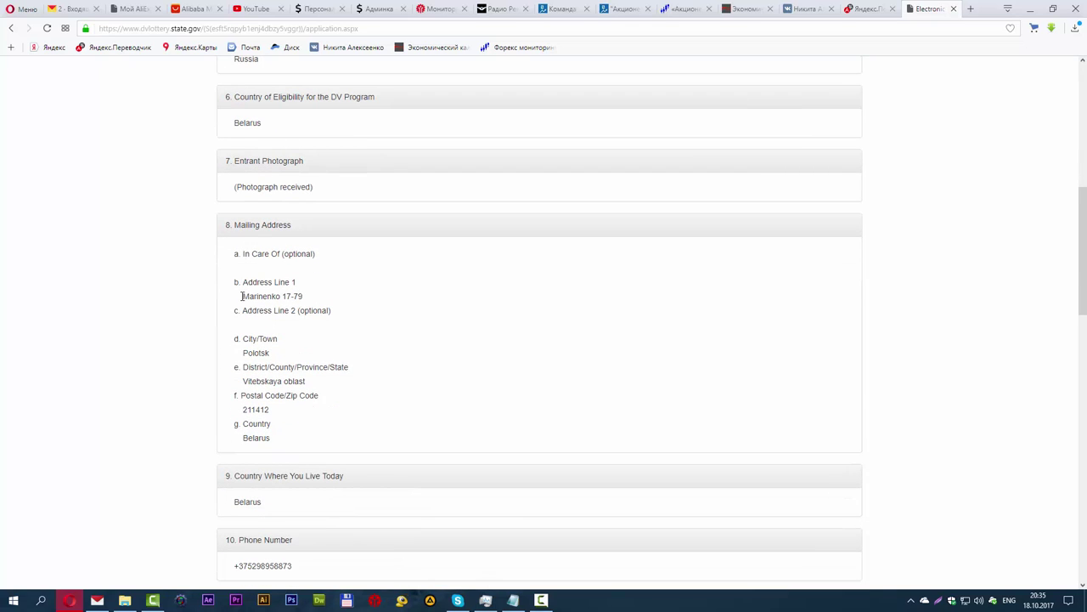
{"action": "left_click_drag", "start_coordinate": [242, 295], "coordinate": [307, 299]}
{"action": "left_click", "coordinate": [299, 353]}
{"action": "scroll", "coordinate": [200, 343], "scroll_direction": "down", "scroll_amount": 2}
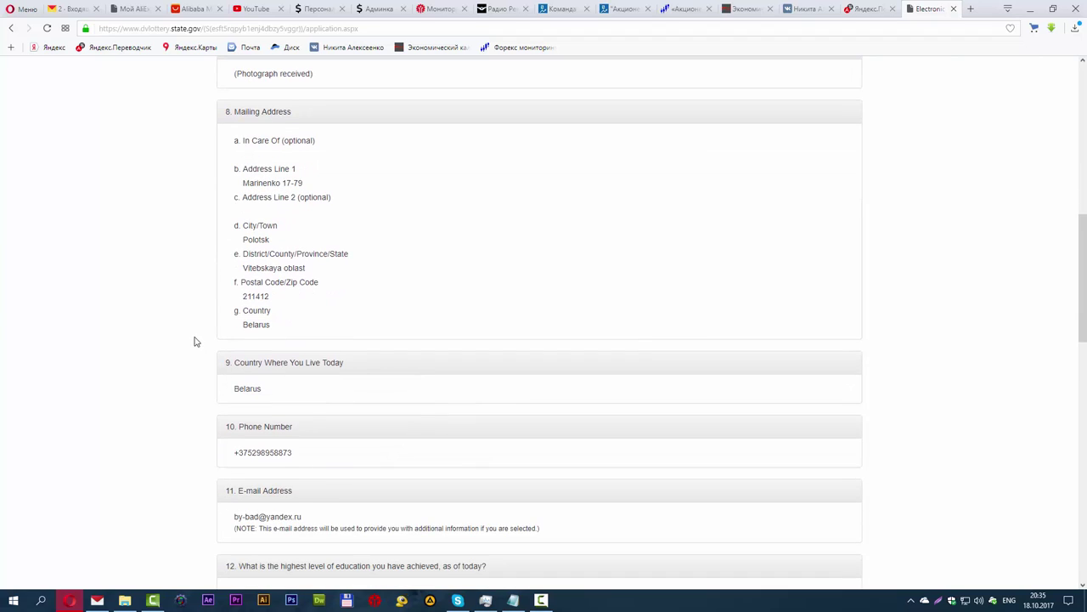
{"action": "scroll", "coordinate": [194, 341], "scroll_direction": "down", "scroll_amount": 2}
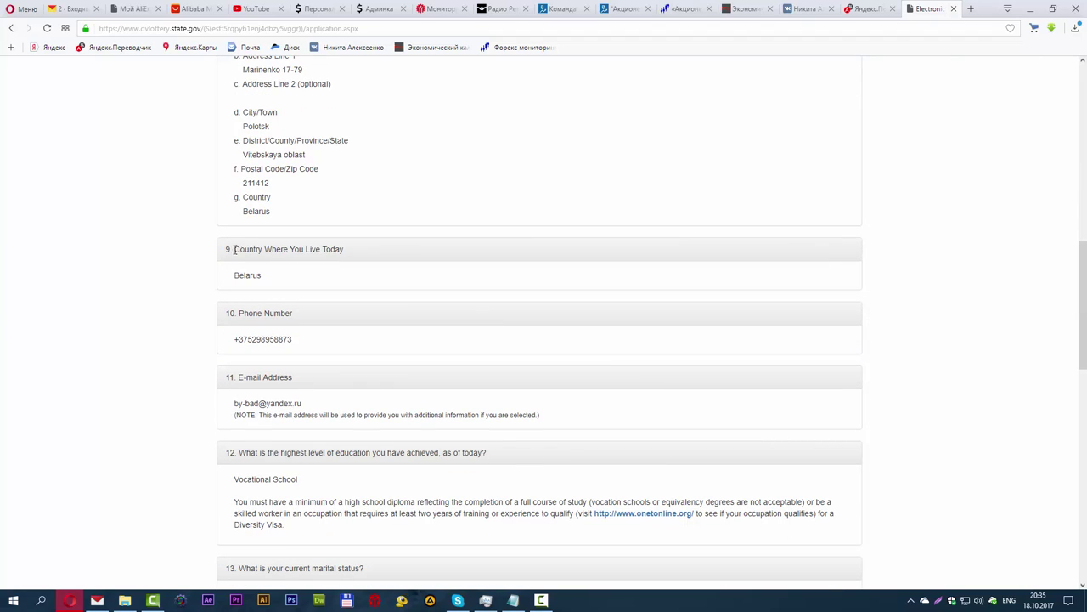
{"action": "double_click", "coordinate": [246, 273]}
{"action": "left_click", "coordinate": [260, 277]}
{"action": "left_click_drag", "start_coordinate": [235, 274], "coordinate": [297, 281]}
{"action": "left_click", "coordinate": [297, 284]}
{"action": "left_click_drag", "start_coordinate": [236, 343], "coordinate": [331, 344]}
{"action": "left_click", "coordinate": [334, 342]}
{"action": "scroll", "coordinate": [255, 315], "scroll_direction": "down", "scroll_amount": 1}
{"action": "scroll", "coordinate": [273, 341], "scroll_direction": "down", "scroll_amount": 1}
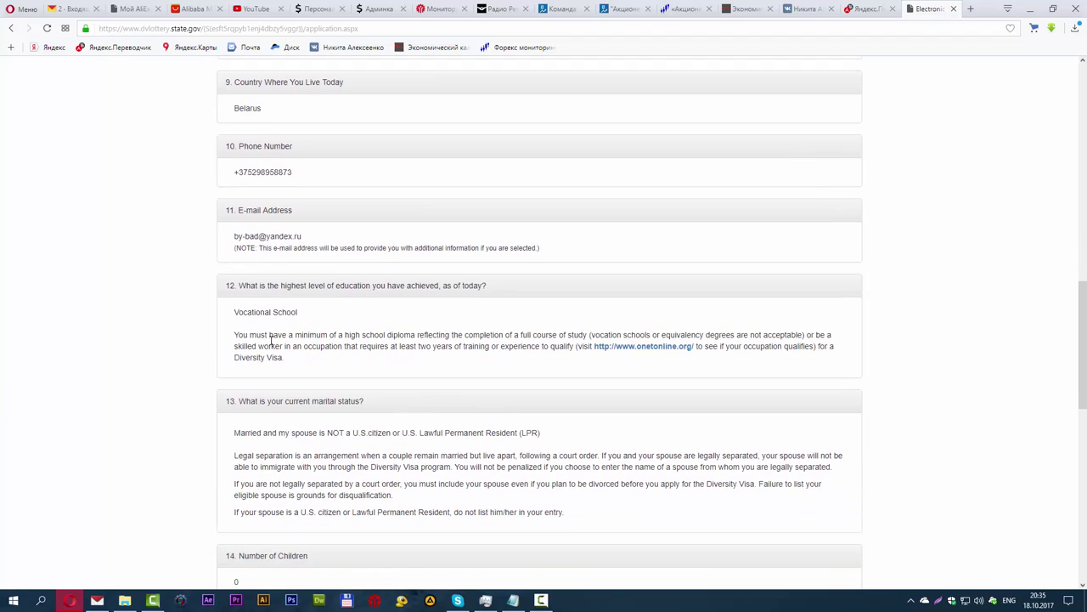
{"action": "left_click_drag", "start_coordinate": [235, 309], "coordinate": [321, 316]}
{"action": "left_click", "coordinate": [321, 315]}
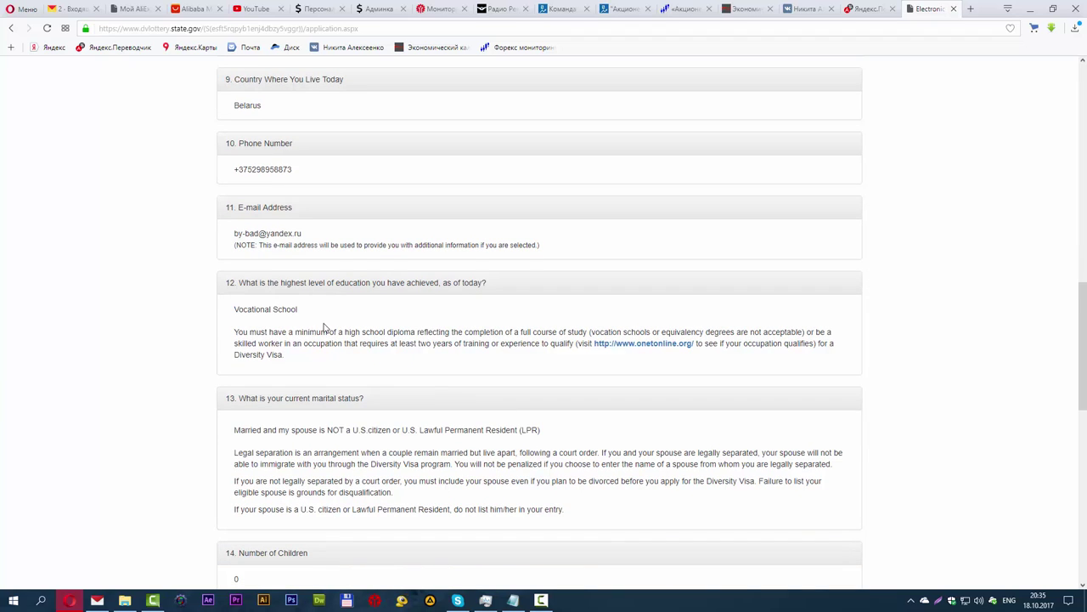
{"action": "scroll", "coordinate": [323, 321], "scroll_direction": "down", "scroll_amount": 2}
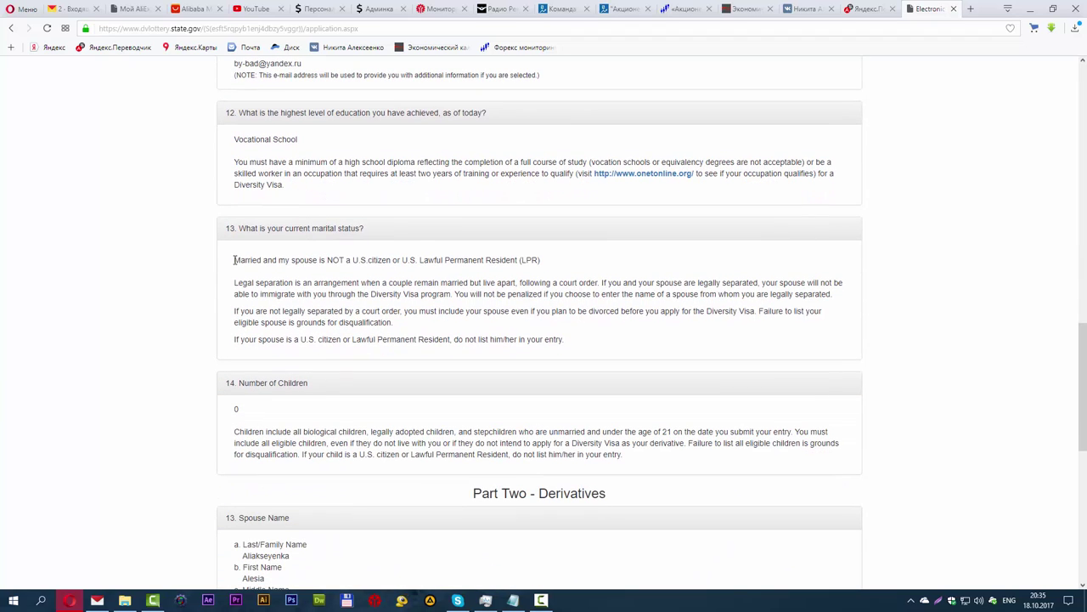
{"action": "left_click_drag", "start_coordinate": [234, 260], "coordinate": [593, 266]}
{"action": "left_click", "coordinate": [593, 267]}
{"action": "scroll", "coordinate": [543, 286], "scroll_direction": "down", "scroll_amount": 2}
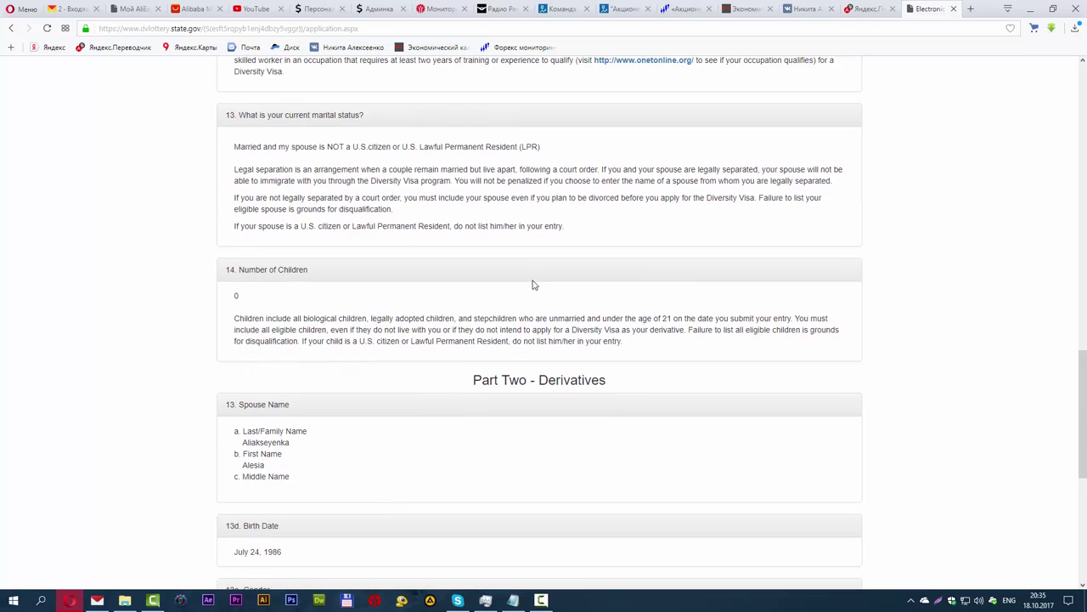
{"action": "scroll", "coordinate": [264, 269], "scroll_direction": "down", "scroll_amount": 2}
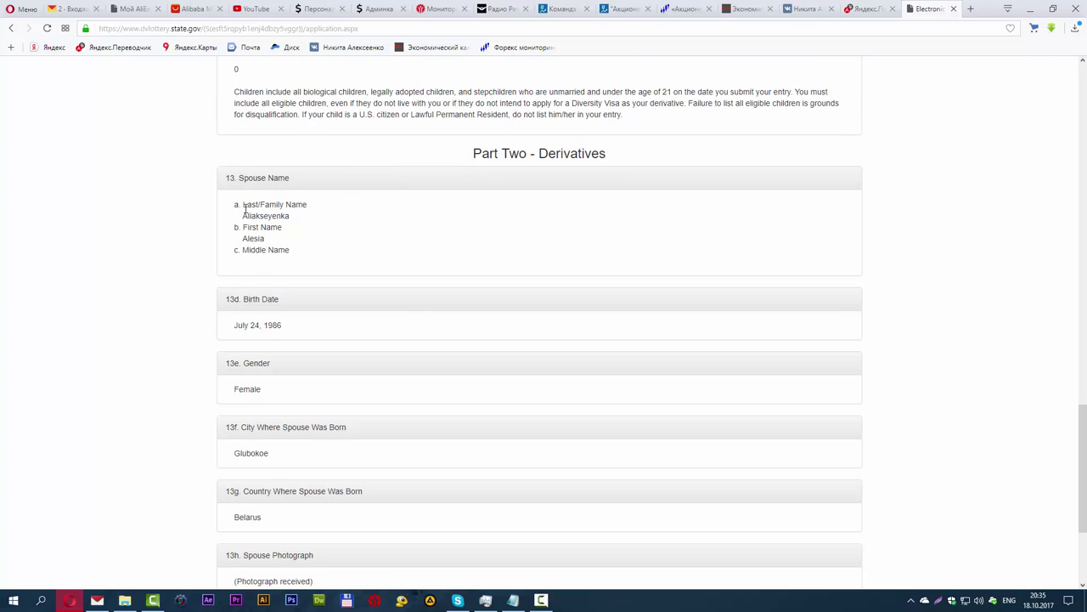
{"action": "left_click_drag", "start_coordinate": [240, 219], "coordinate": [316, 222]}
{"action": "left_click_drag", "start_coordinate": [242, 238], "coordinate": [308, 244]}
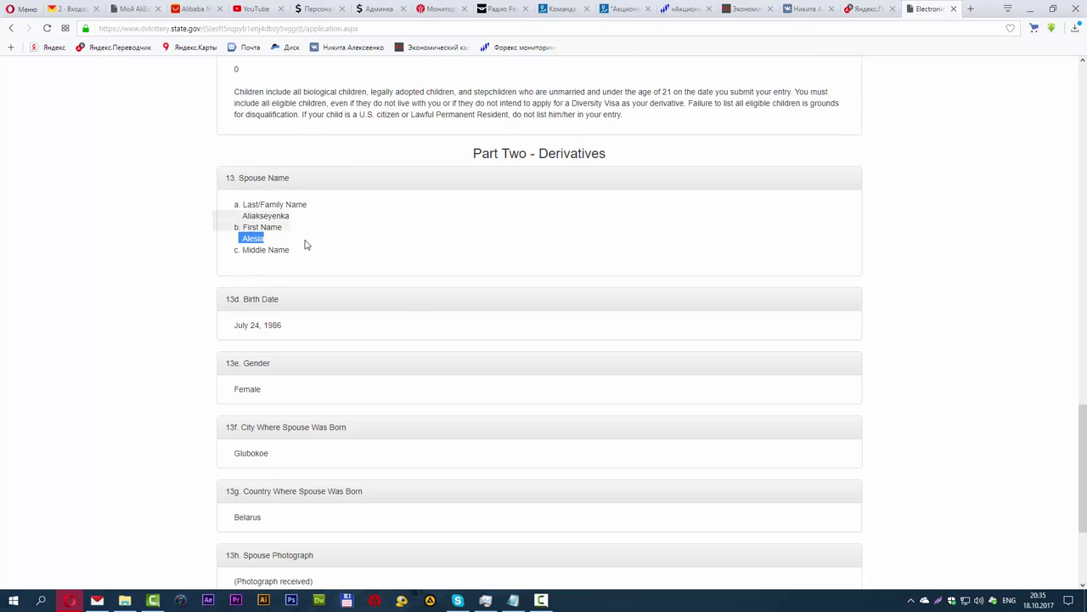
{"action": "left_click_drag", "start_coordinate": [237, 331], "coordinate": [352, 330]}
{"action": "left_click", "coordinate": [340, 337]}
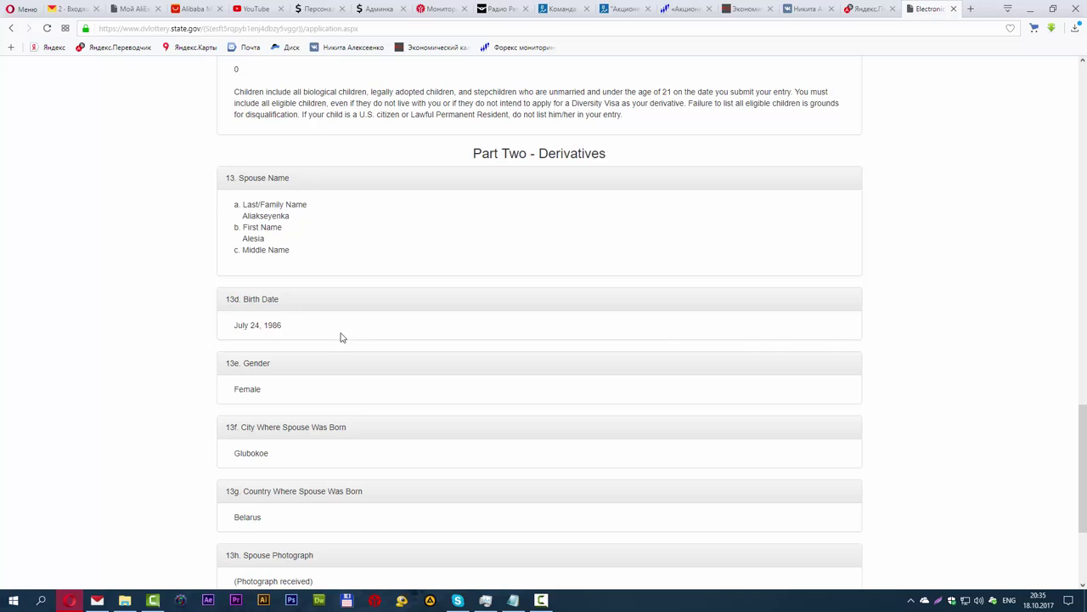
Verify birth city Glubokoe and country Belarus, then submit the DV-2019 entry
{"action": "scroll", "coordinate": [302, 250], "scroll_direction": "down", "scroll_amount": 2}
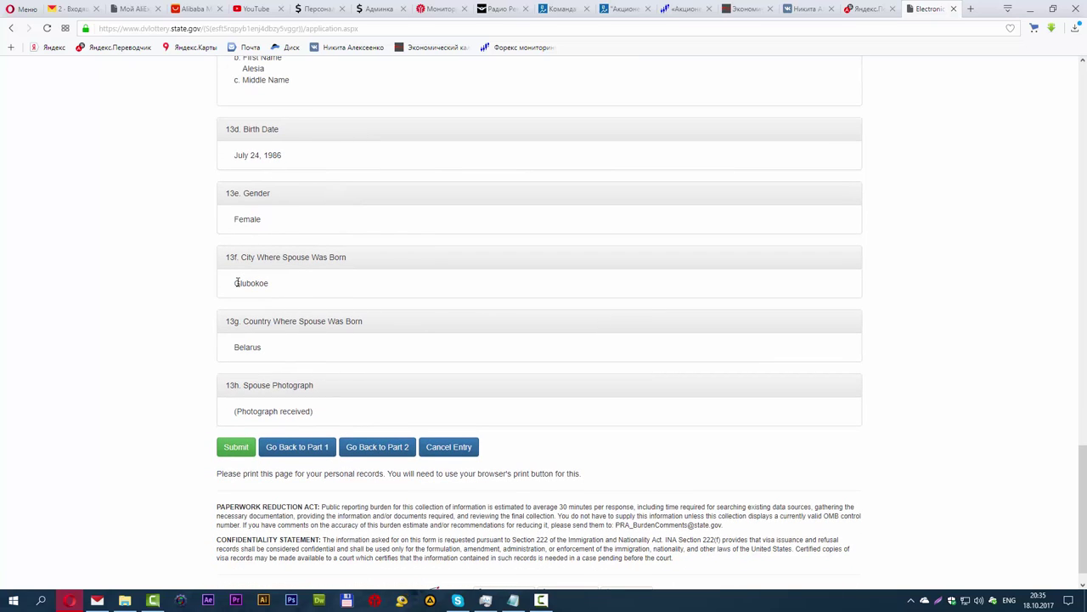
{"action": "left_click_drag", "start_coordinate": [244, 283], "coordinate": [293, 293]}
{"action": "left_click", "coordinate": [268, 350]}
{"action": "left_click_drag", "start_coordinate": [238, 354], "coordinate": [313, 358]}
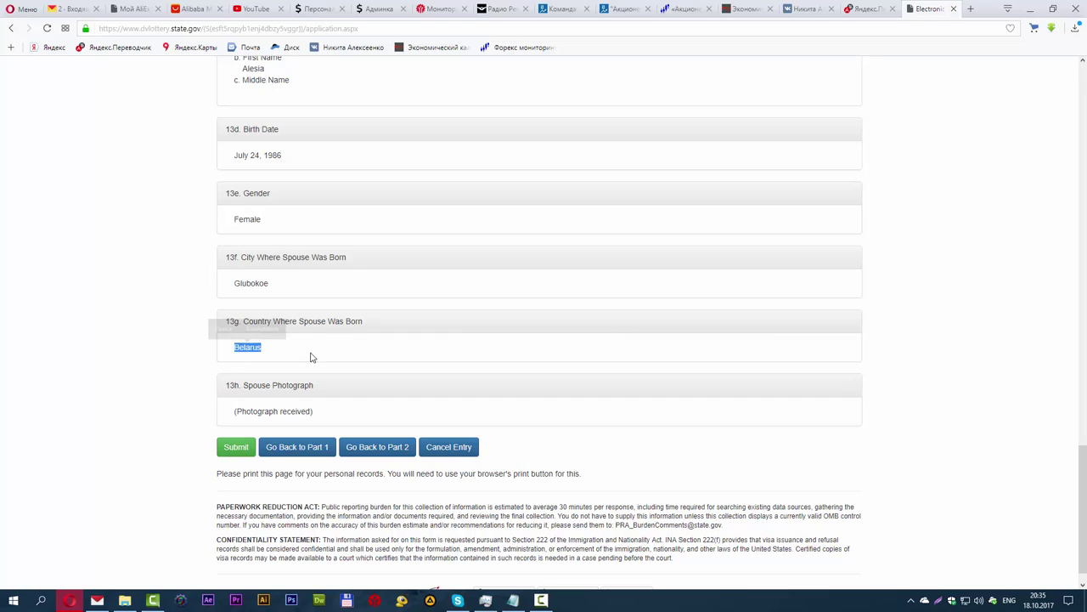
{"action": "left_click", "coordinate": [314, 358]}
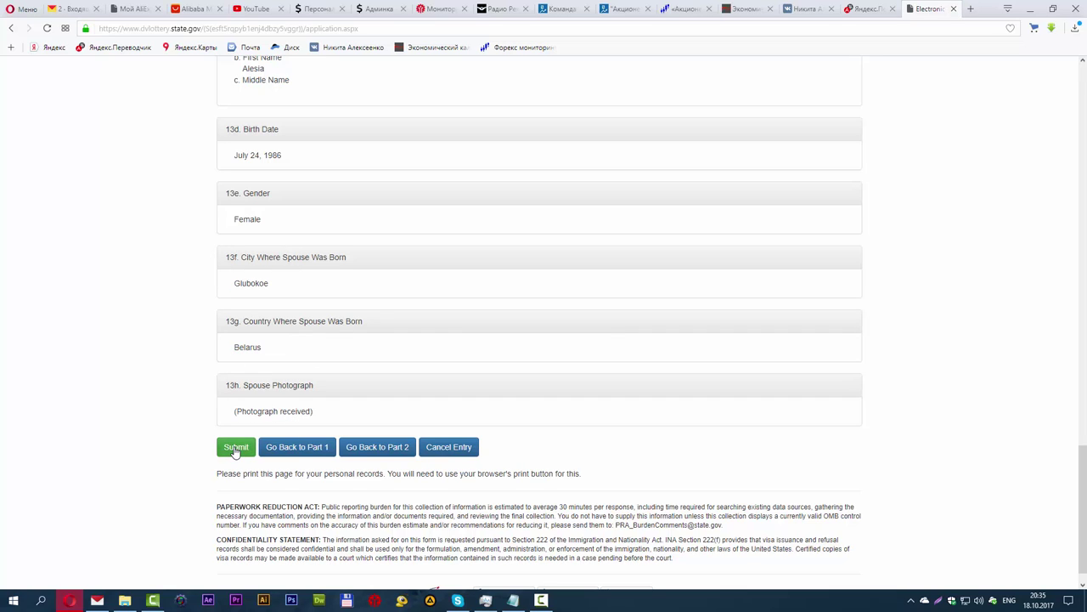
{"action": "left_click", "coordinate": [235, 448]}
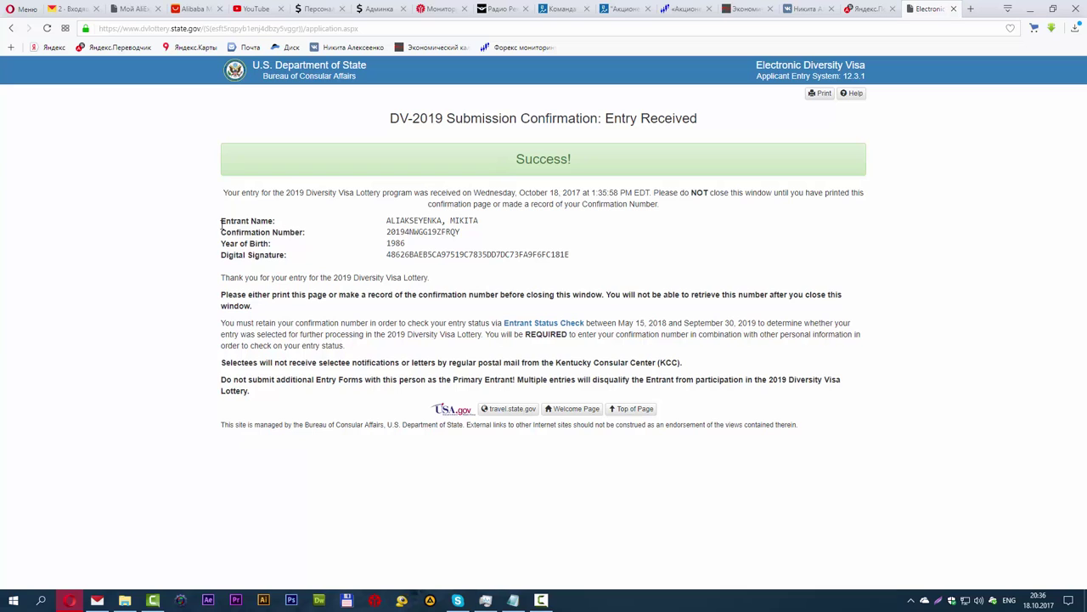
Copy the Entrant Name through Digital Signature rows, including the confirmation number
{"action": "mouse_move", "coordinate": [220, 224]}
{"action": "left_mouse_down"}
{"action": "mouse_move", "coordinate": [489, 224]}
{"action": "mouse_move", "coordinate": [593, 259]}
{"action": "left_mouse_up"}
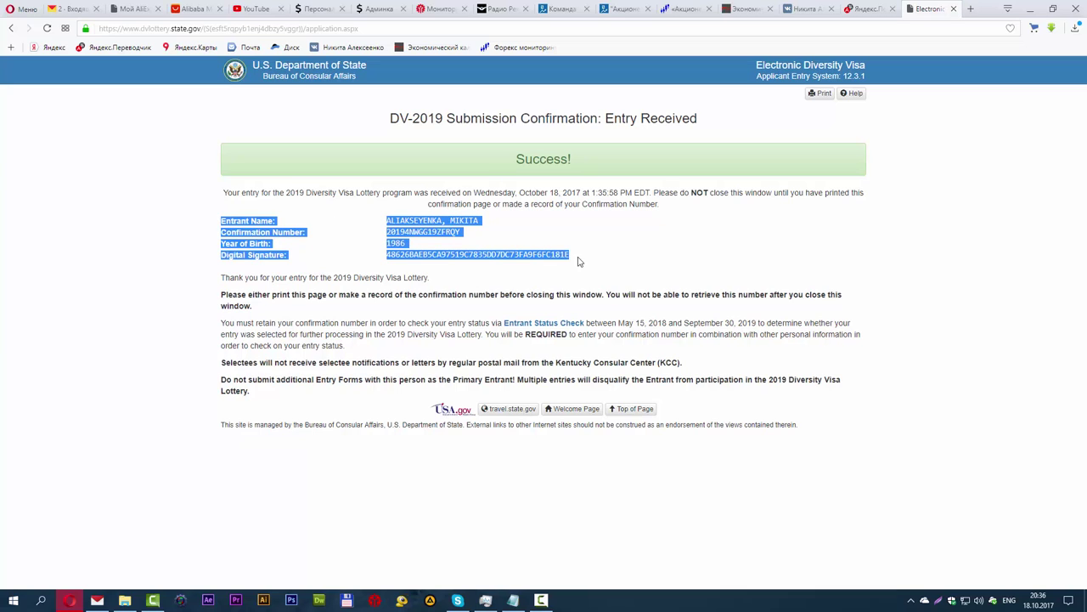
{"action": "left_click", "coordinate": [407, 243]}
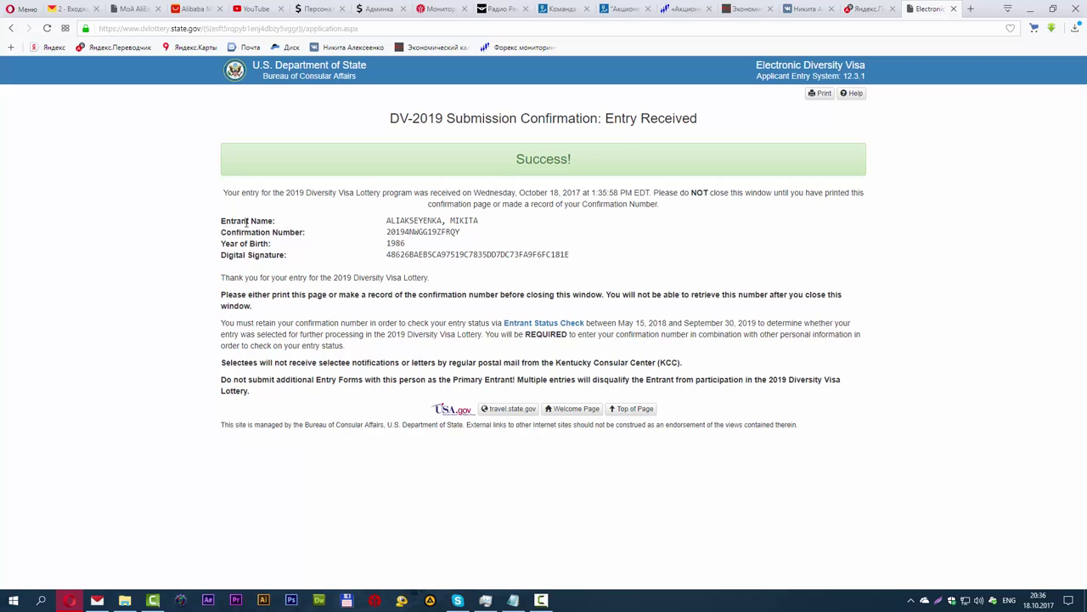
{"action": "left_click_drag", "start_coordinate": [219, 220], "coordinate": [576, 256]}
{"action": "key", "text": "ctrl+c"}
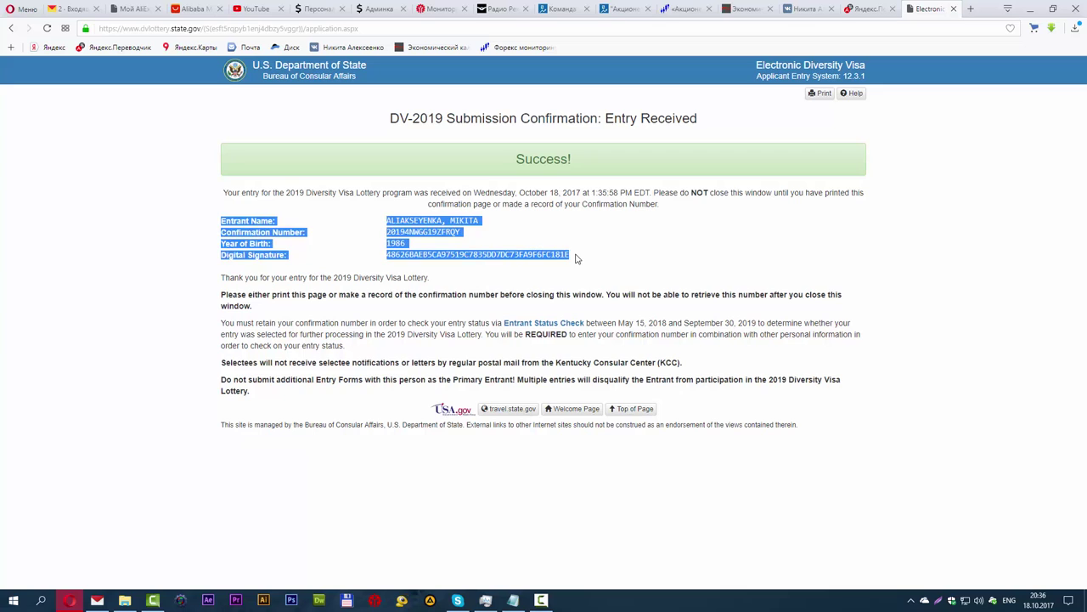
{"action": "left_click", "coordinate": [576, 257]}
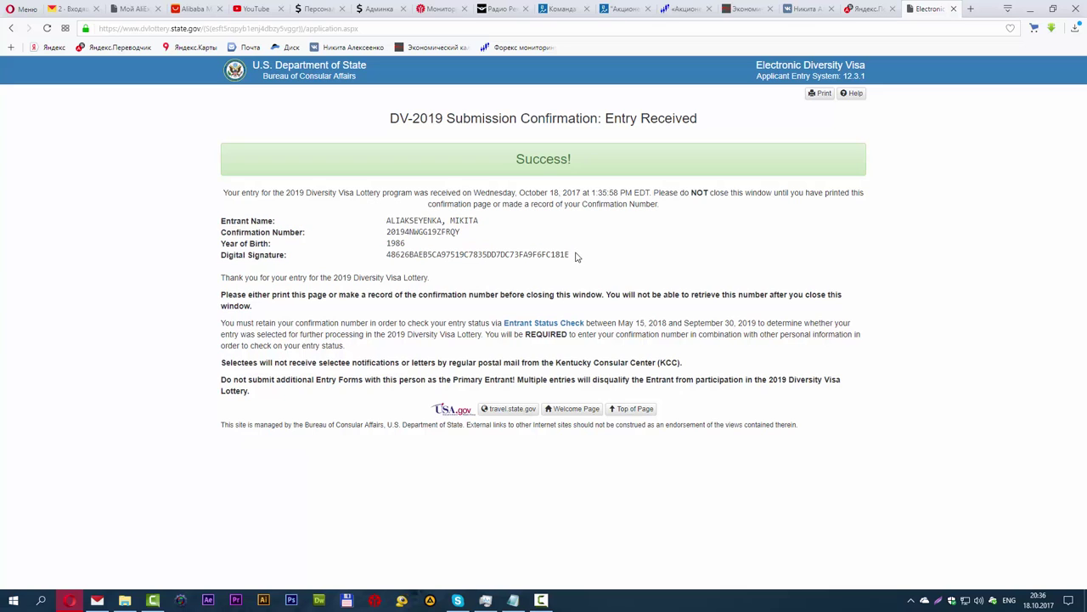
{"action": "left_click", "coordinate": [513, 600]}
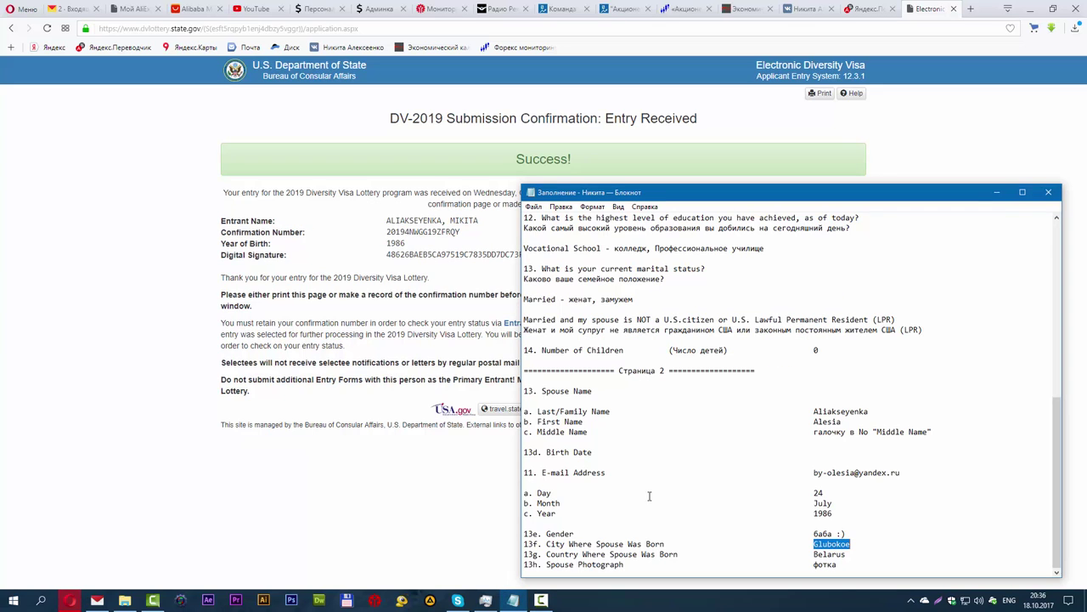
Paste the entrant details and confirmation number at the end of the notes and save
{"action": "left_click", "coordinate": [874, 565]}
{"action": "scroll", "coordinate": [873, 565], "scroll_direction": "down", "scroll_amount": 1}
{"action": "left_click", "coordinate": [867, 563]}
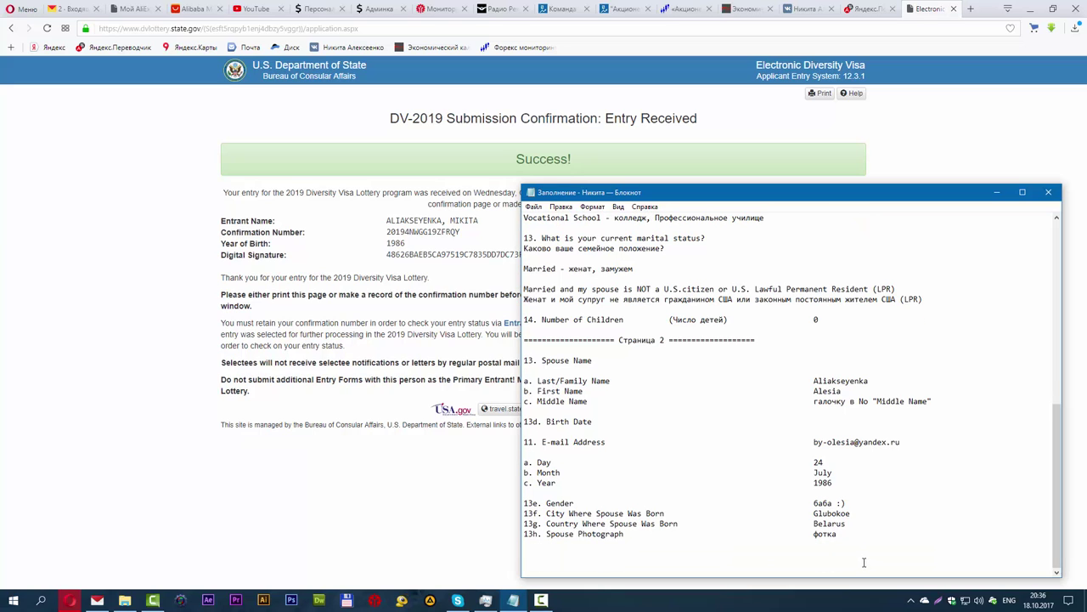
{"action": "key", "text": "ctrl+v"}
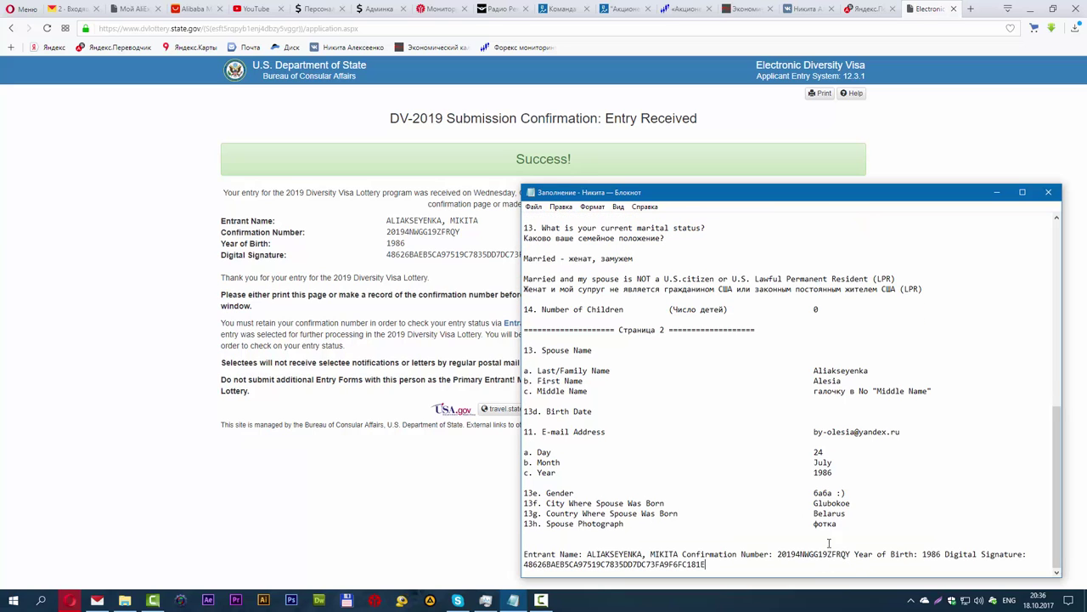
{"action": "left_click", "coordinate": [534, 206]}
{"action": "left_click", "coordinate": [938, 600]}
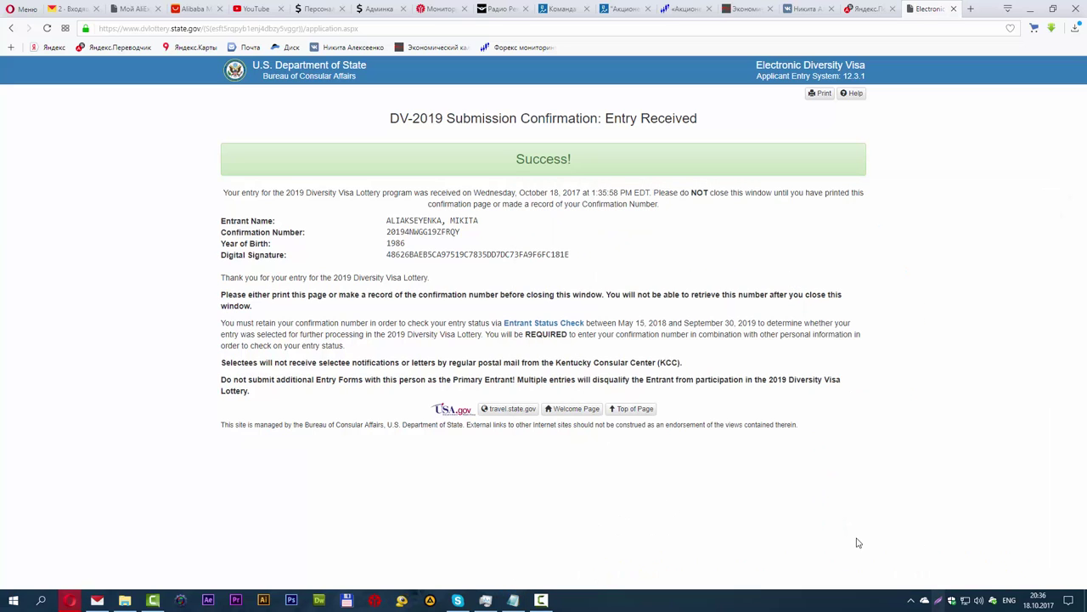
Capture the confirmation area with Lightshot and save it as Screenshot_4.png
{"action": "left_click_drag", "start_coordinate": [212, 98], "coordinate": [872, 439]}
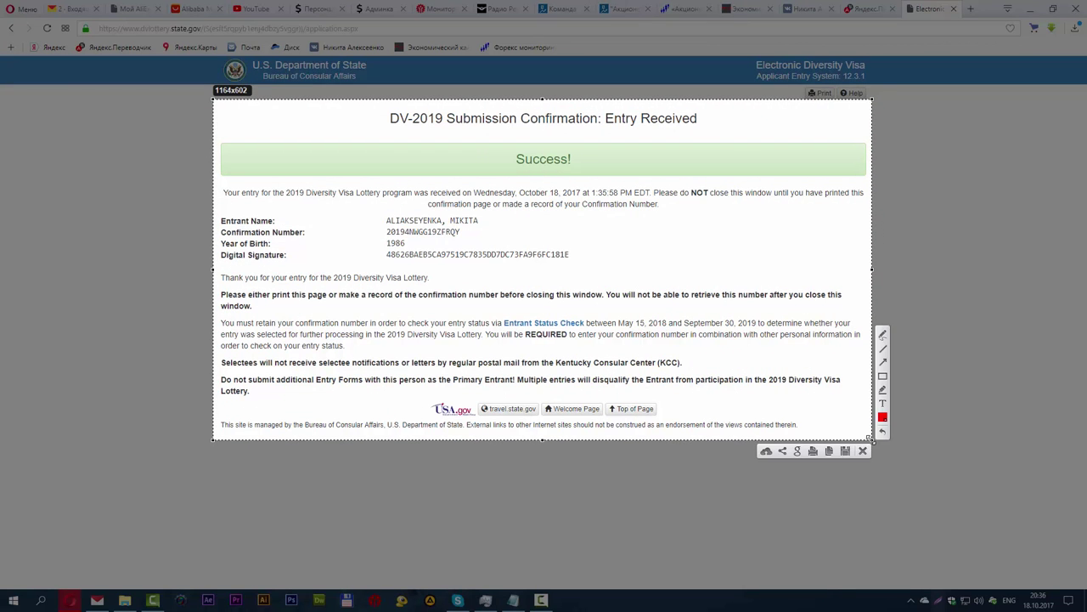
{"action": "left_click", "coordinate": [846, 451]}
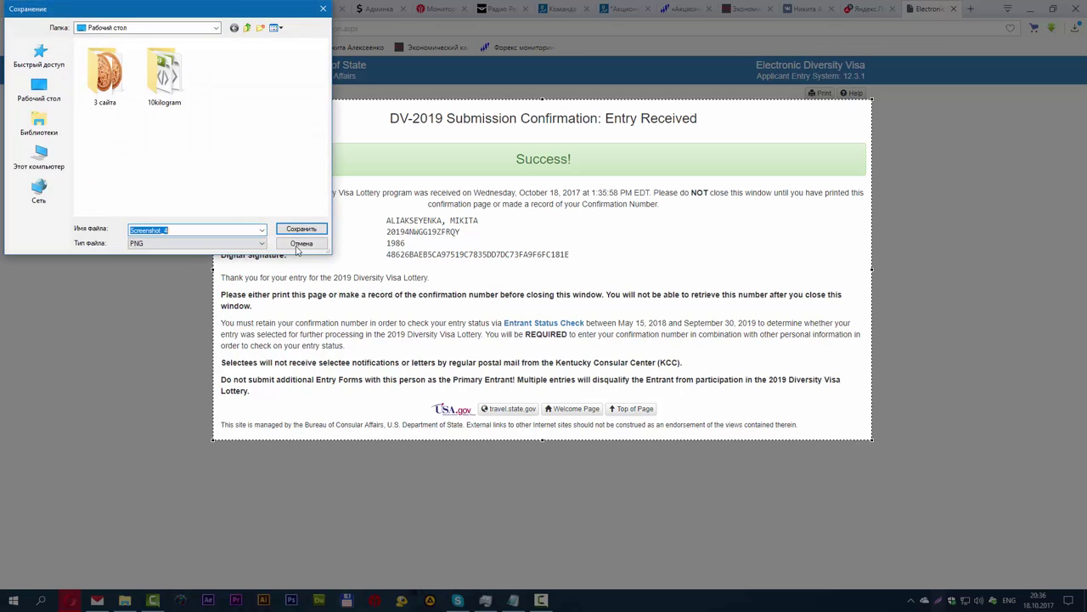
{"action": "left_click", "coordinate": [299, 232]}
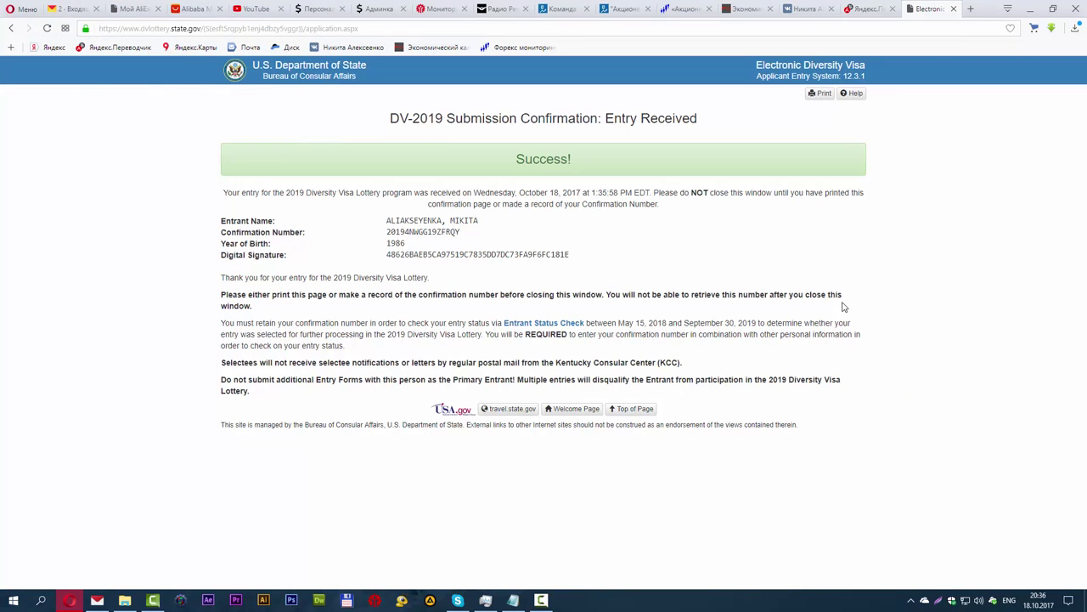